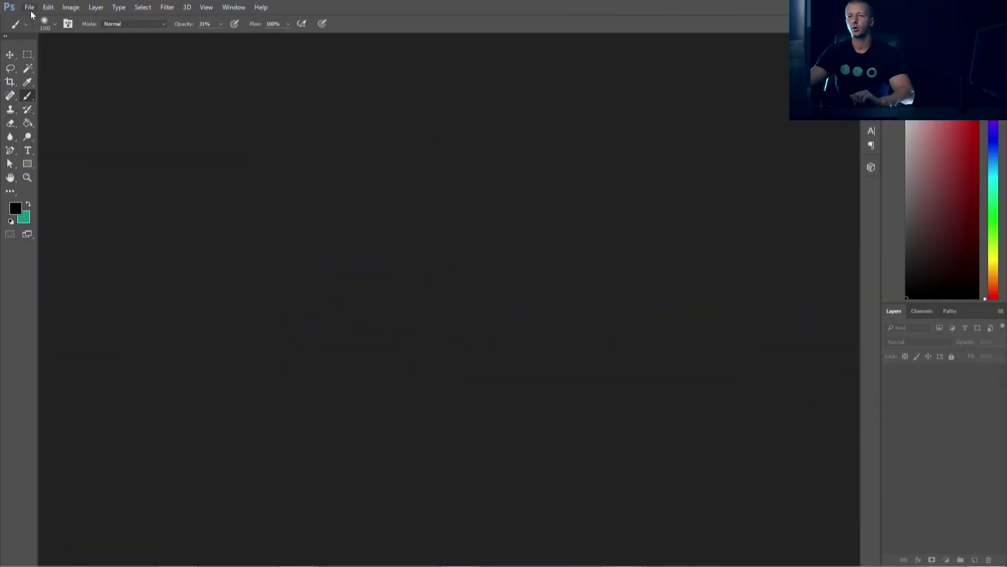
- Open Photo.jpg from the Resources folder and hide its grid with Ctrl+'
click(30, 8)
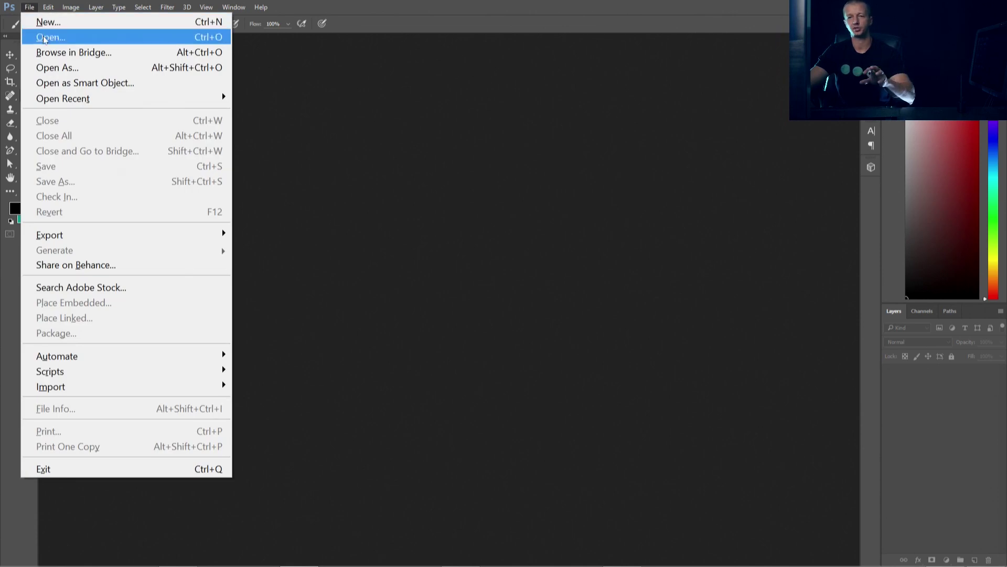
click(45, 38)
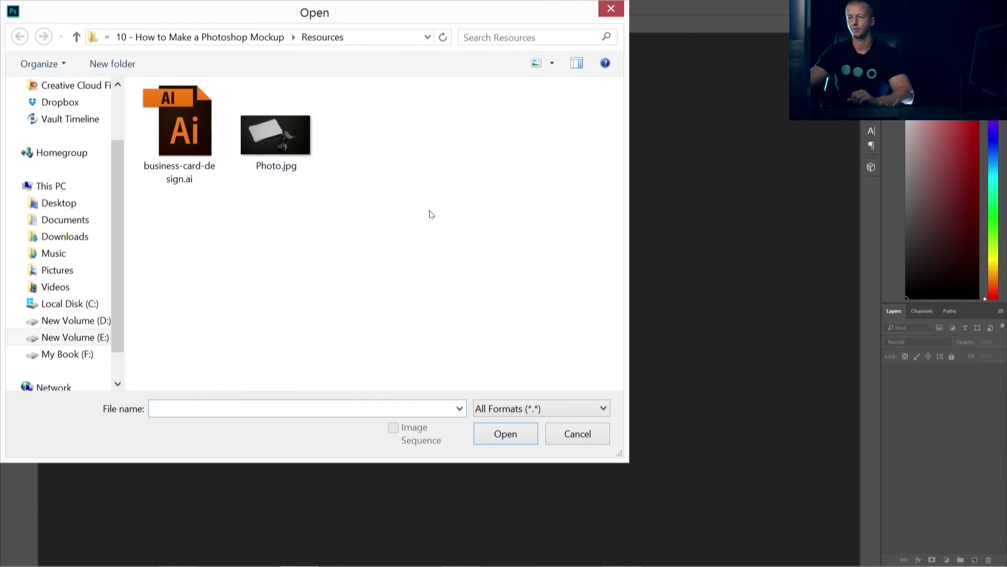
double_click(282, 137)
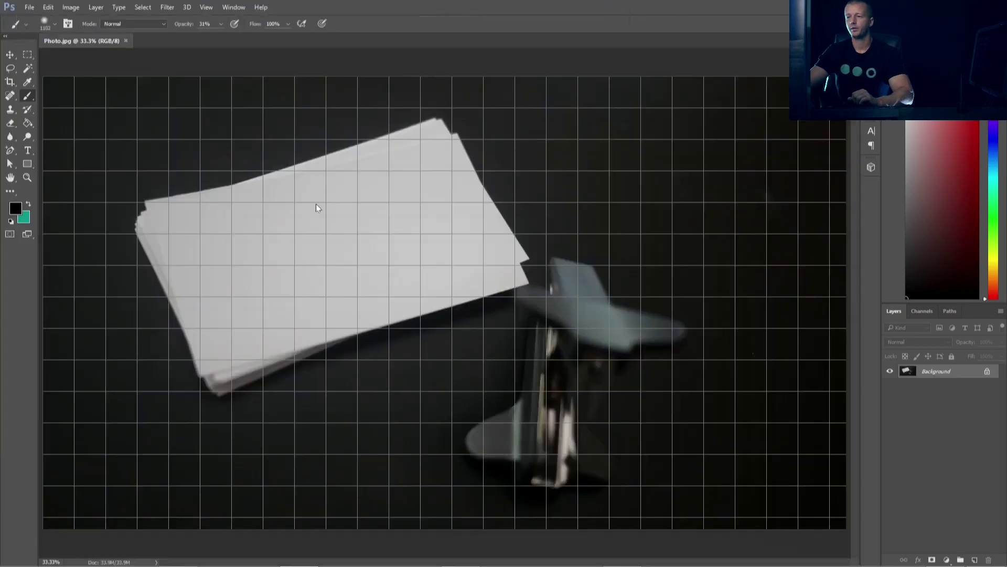
key(ctrl+apostrophe)
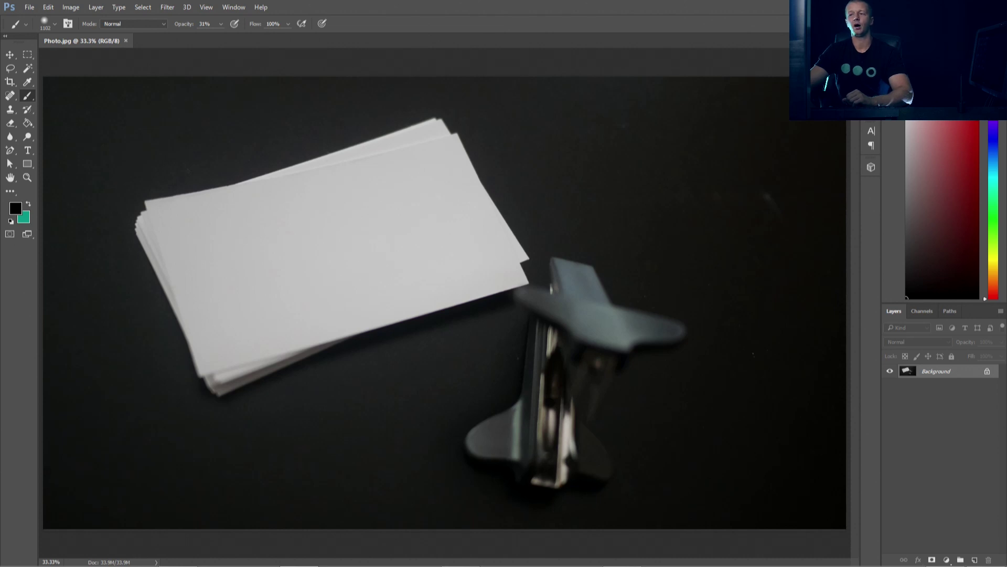
- Try the Rectangle tool's exact-size settings, then cancel without drawing anything
drag(27, 164, 80, 167)
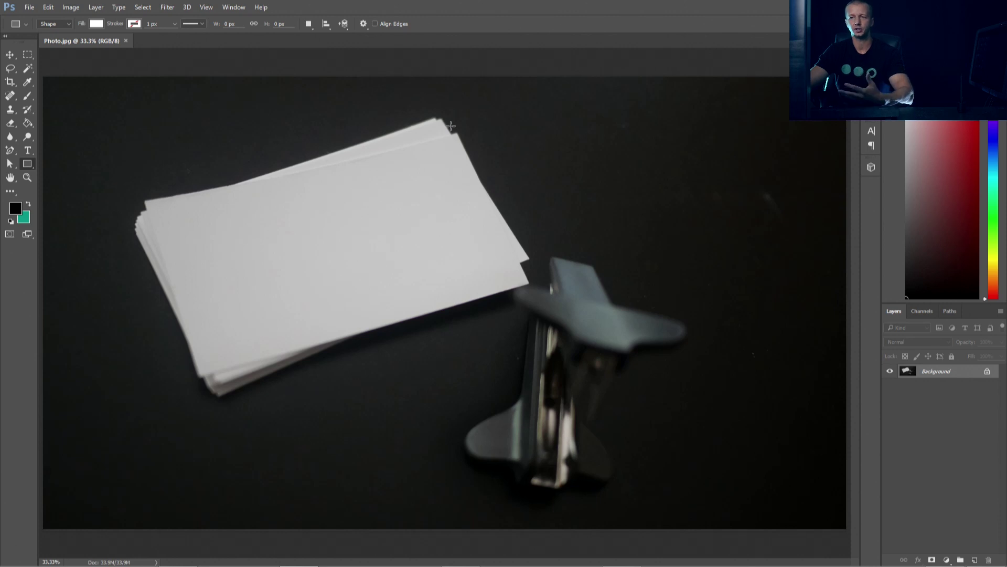
drag(147, 145, 147, 145)
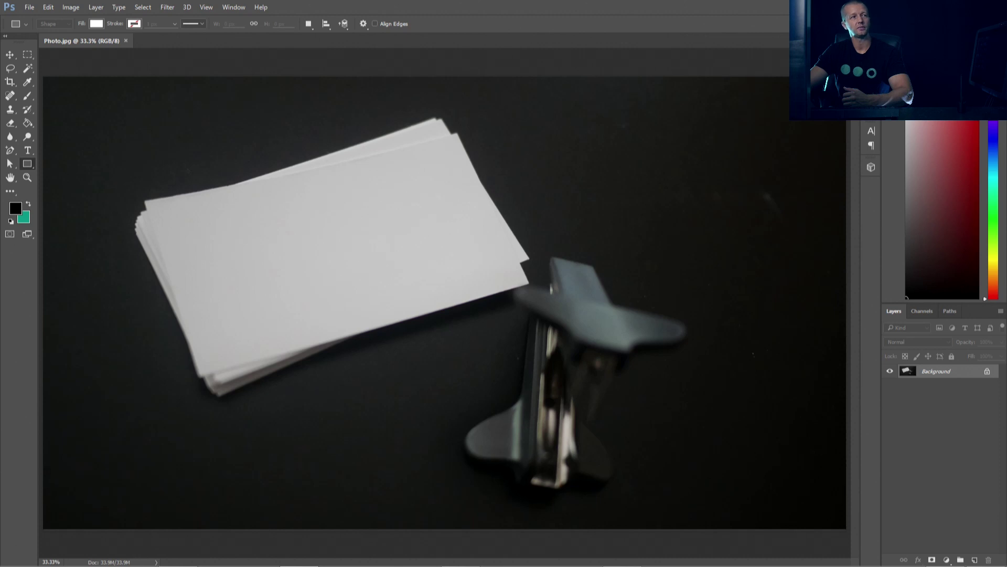
click(371, 185)
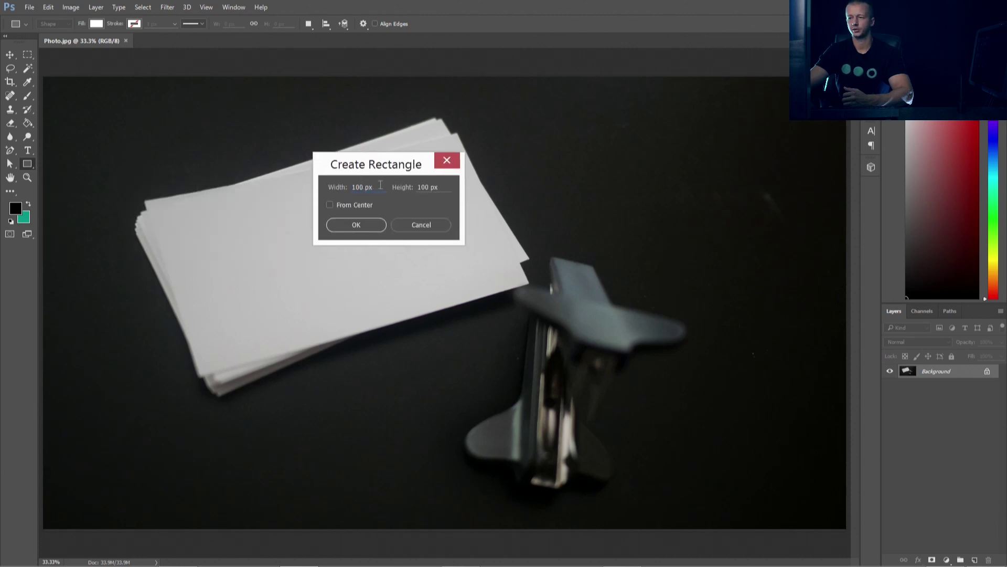
drag(378, 186, 342, 189)
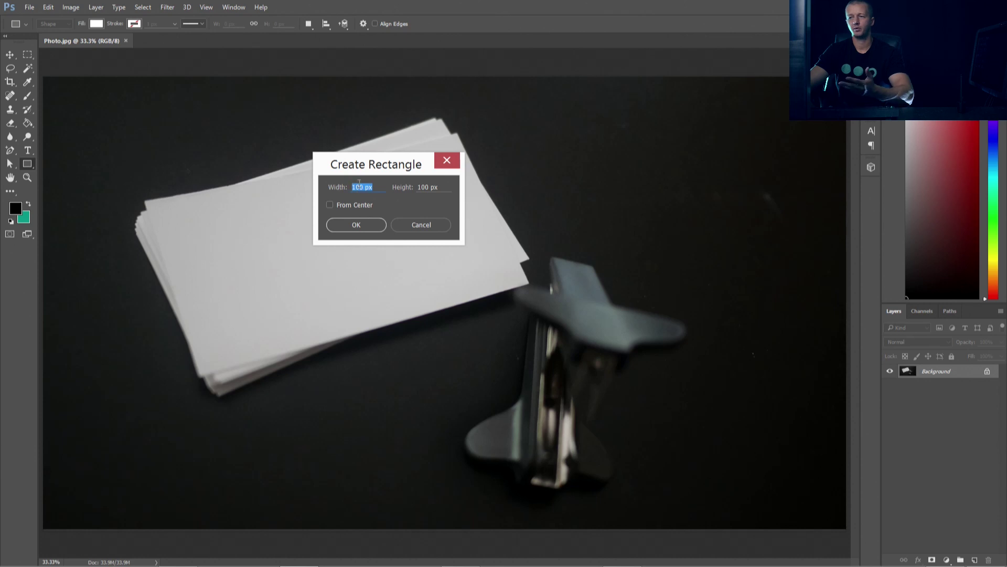
key(Tab)
click(414, 227)
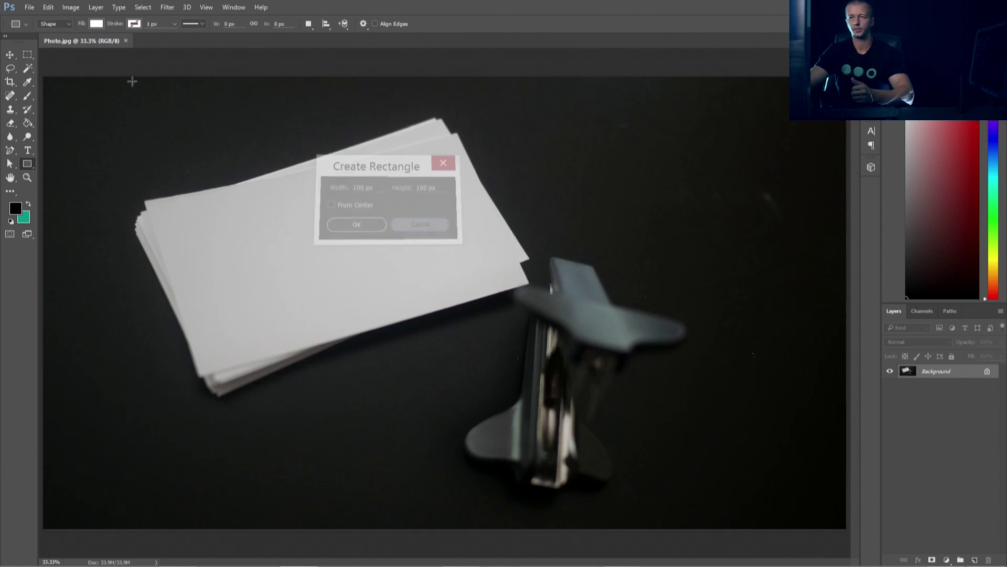
click(30, 7)
key(Escape)
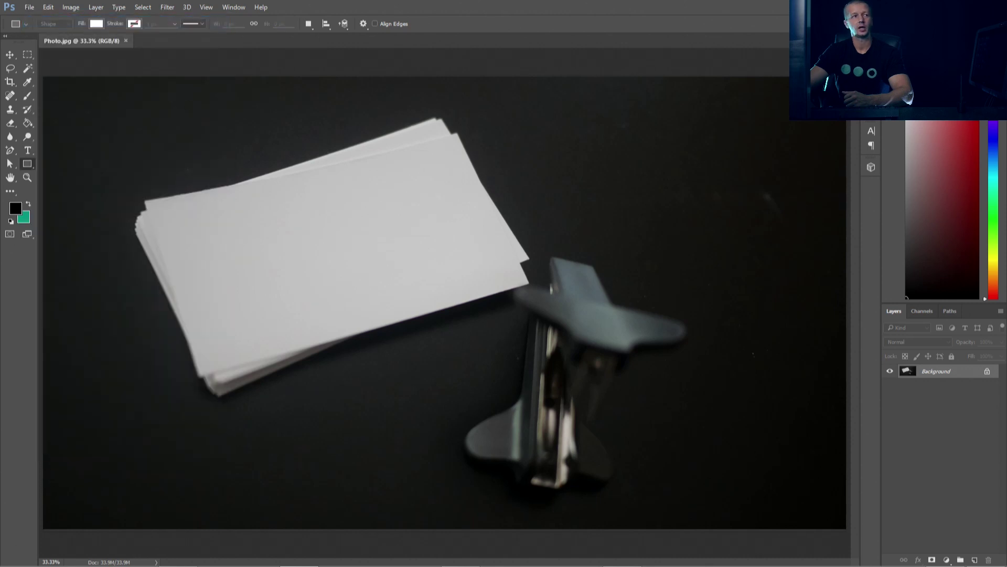
- Create a new Custom 3.5 × 2 inch document and check its 252 × 144 px Image Size
key(ctrl+n)
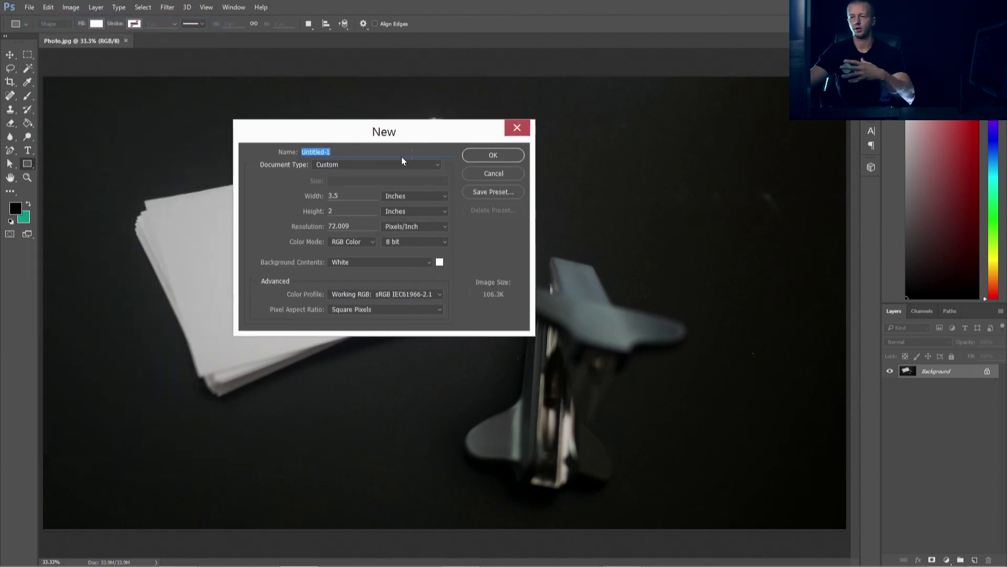
double_click(349, 196)
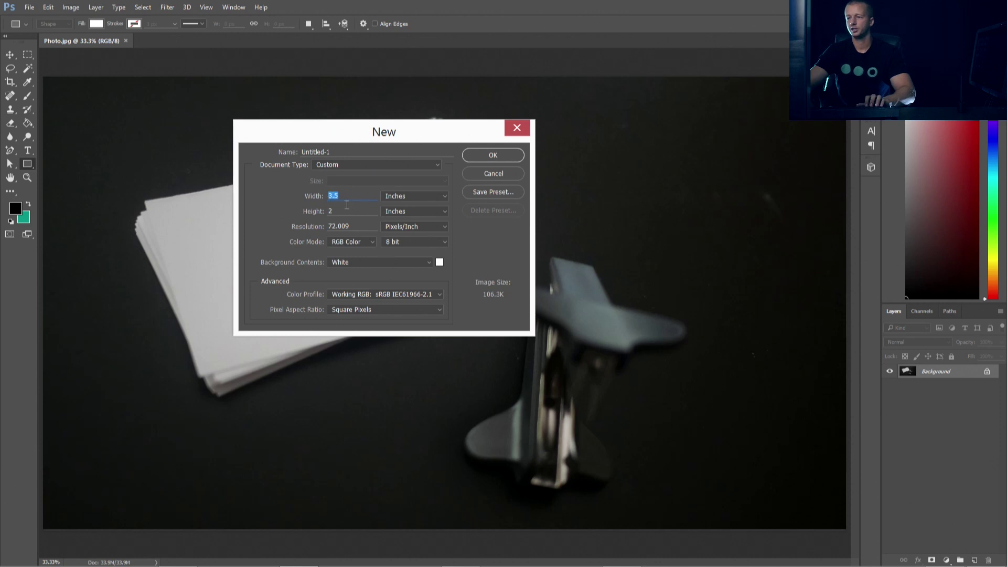
key(Tab)
click(399, 167)
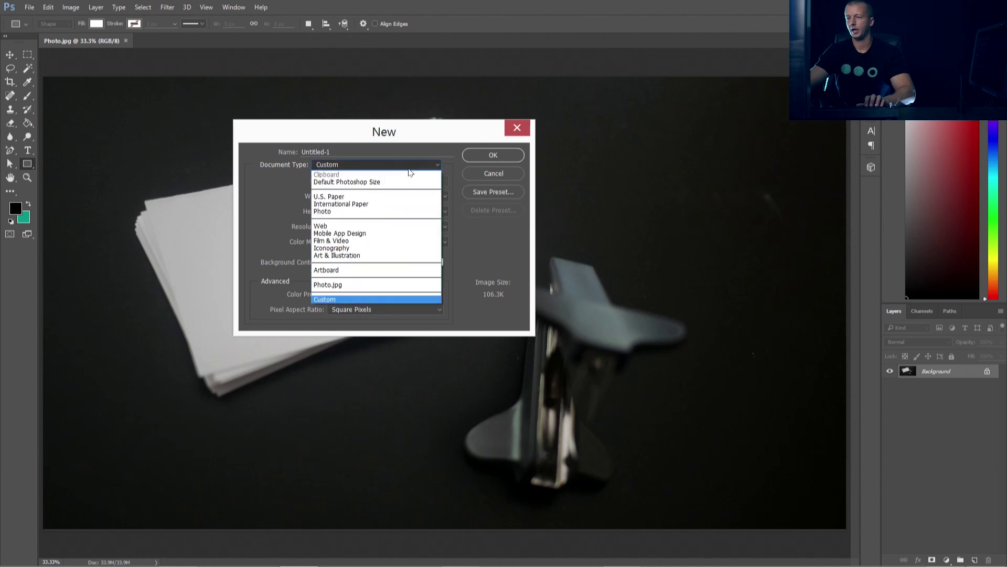
click(450, 168)
click(490, 155)
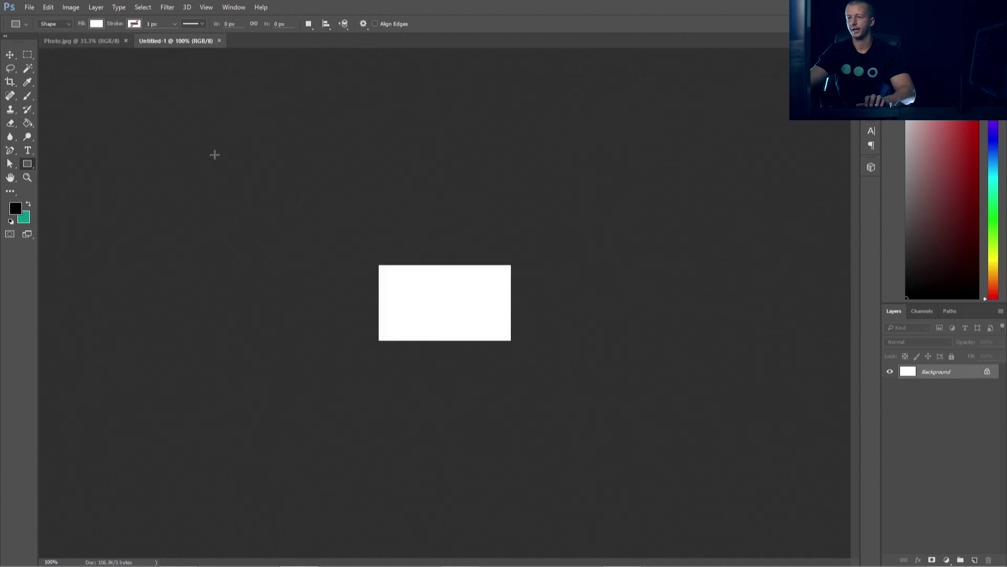
click(77, 11)
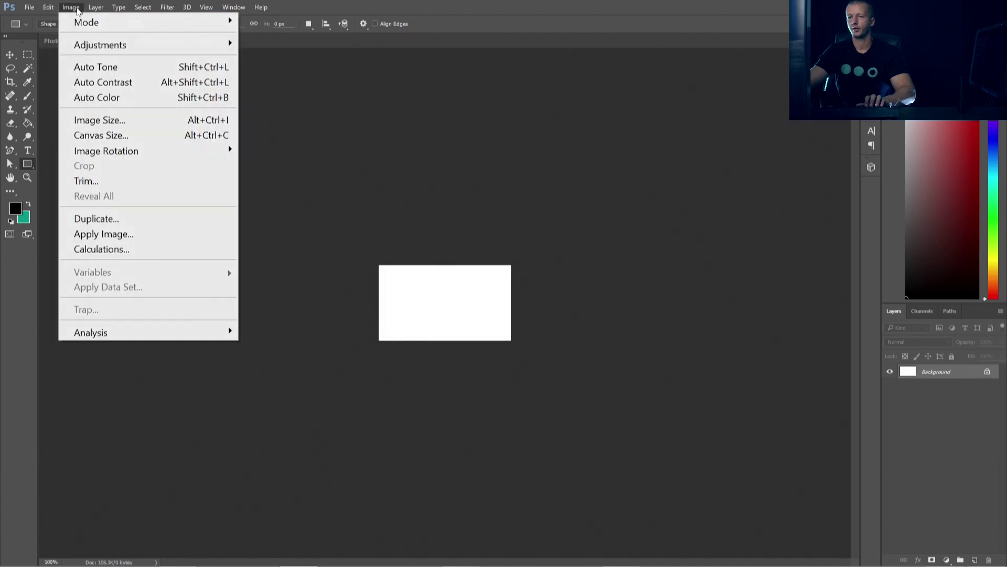
click(121, 115)
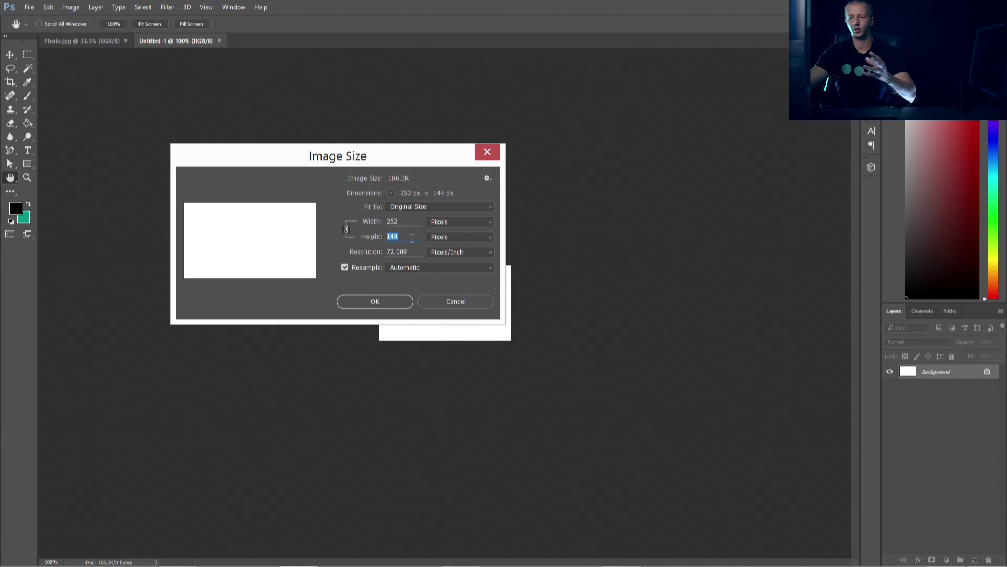
- Draw a white 252 × 144 px rectangle on Photo.jpg
click(450, 303)
key(u)
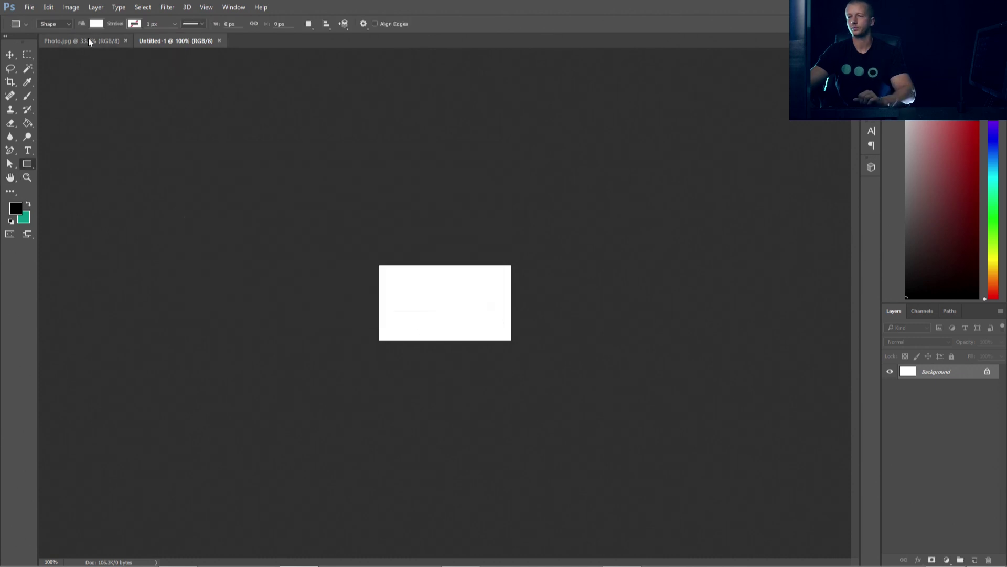
click(88, 40)
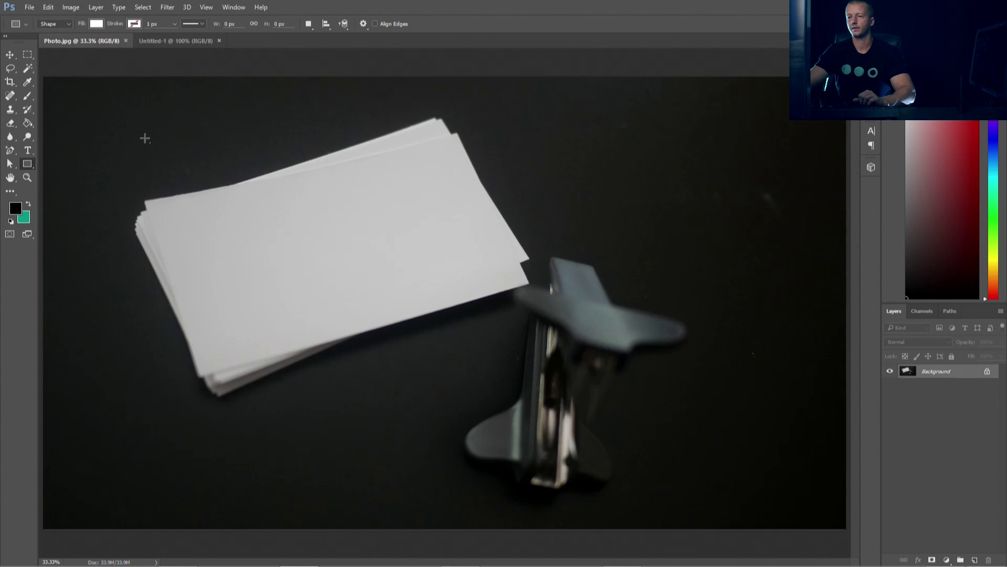
click(144, 138)
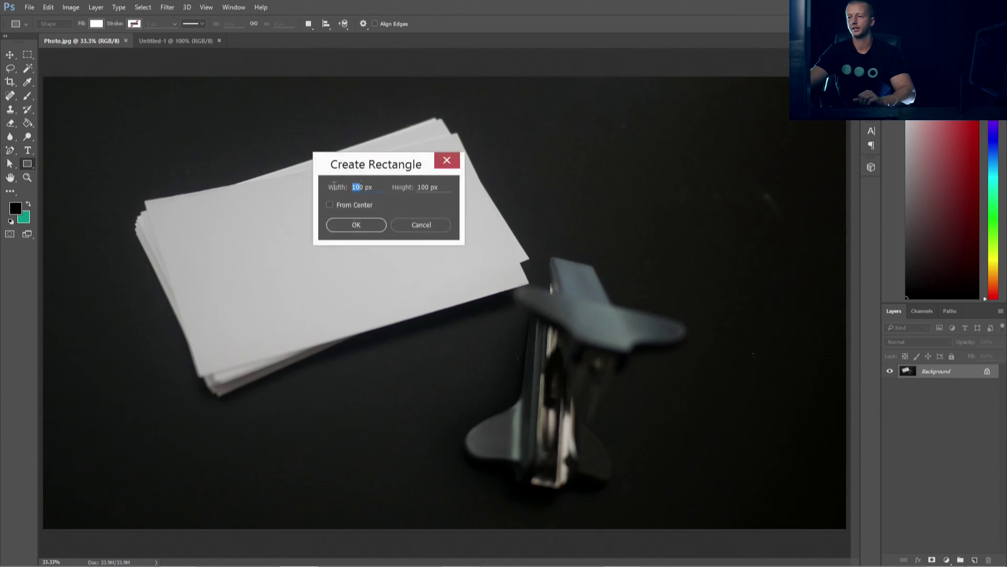
text(252)
click(419, 185)
text(144)
click(351, 228)
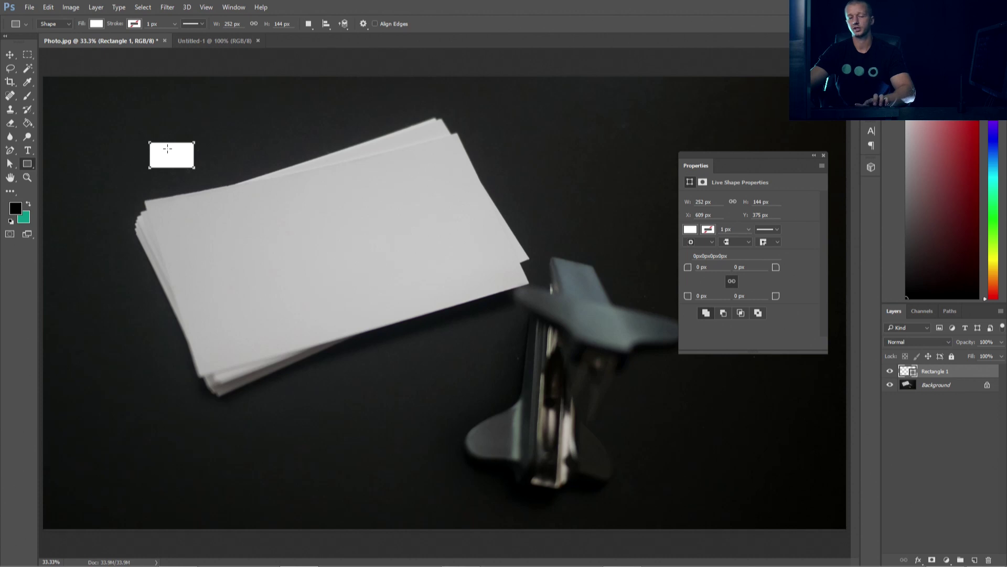
- Scale the rectangle up to about 1800 × 1029 px over the top business card
key(ctrl+t)
drag(194, 168, 472, 292)
drag(177, 167, 161, 252)
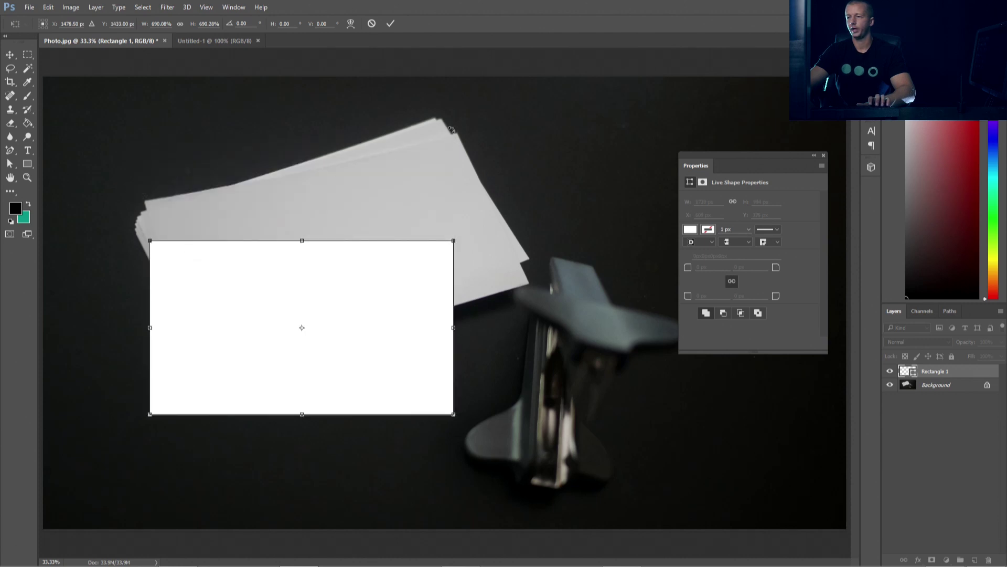
drag(414, 304, 407, 228)
drag(442, 331, 451, 336)
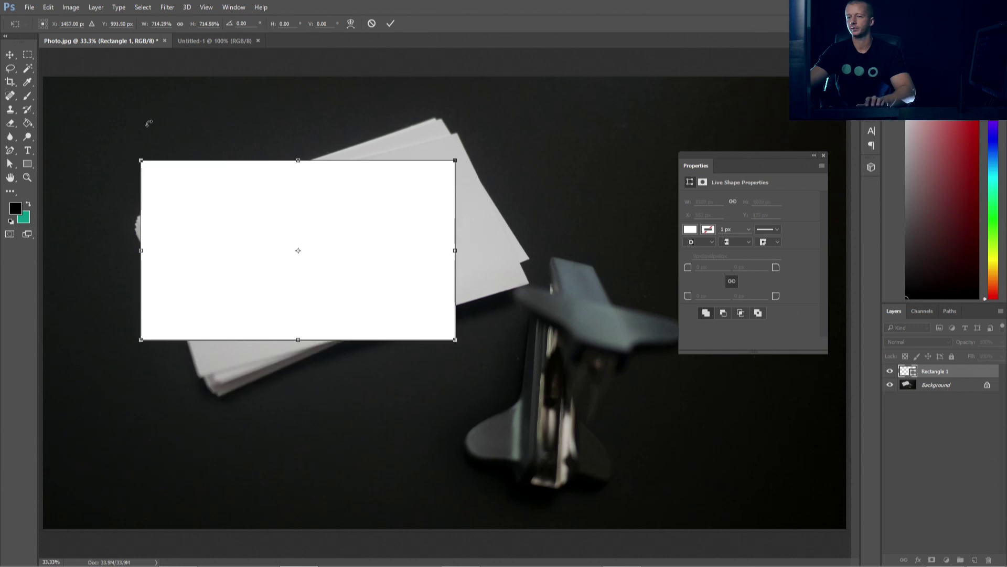
click(10, 54)
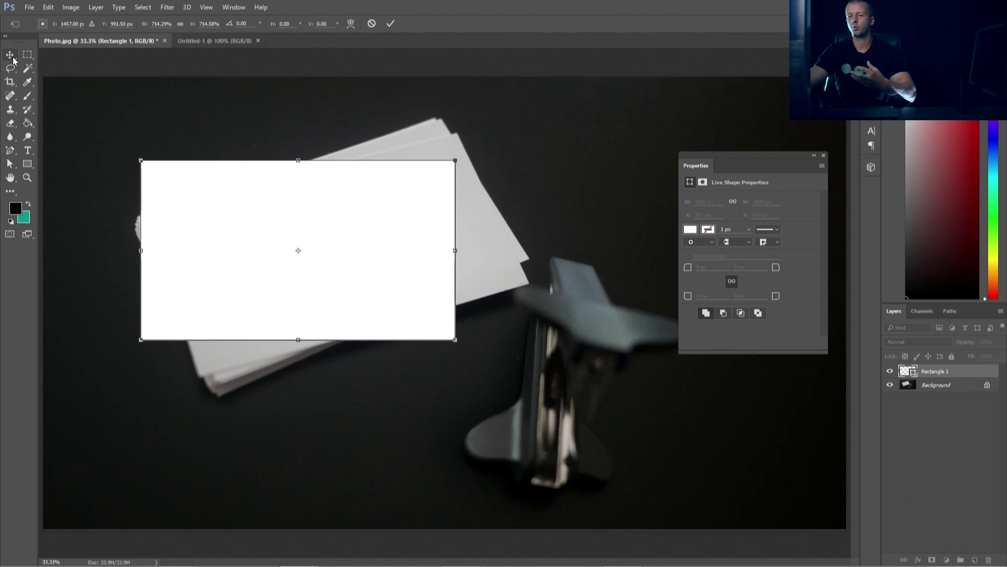
key(Return)
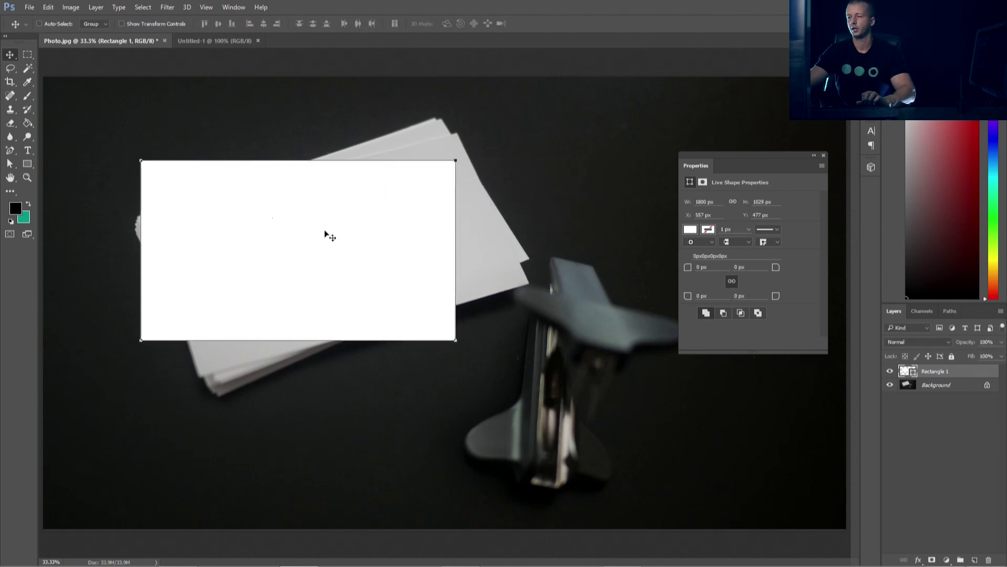
- Position the white rectangle over the stack of business cards
mouse_move(323, 230)
mouse_down()
mouse_move(325, 217)
mouse_move(333, 237)
mouse_up()
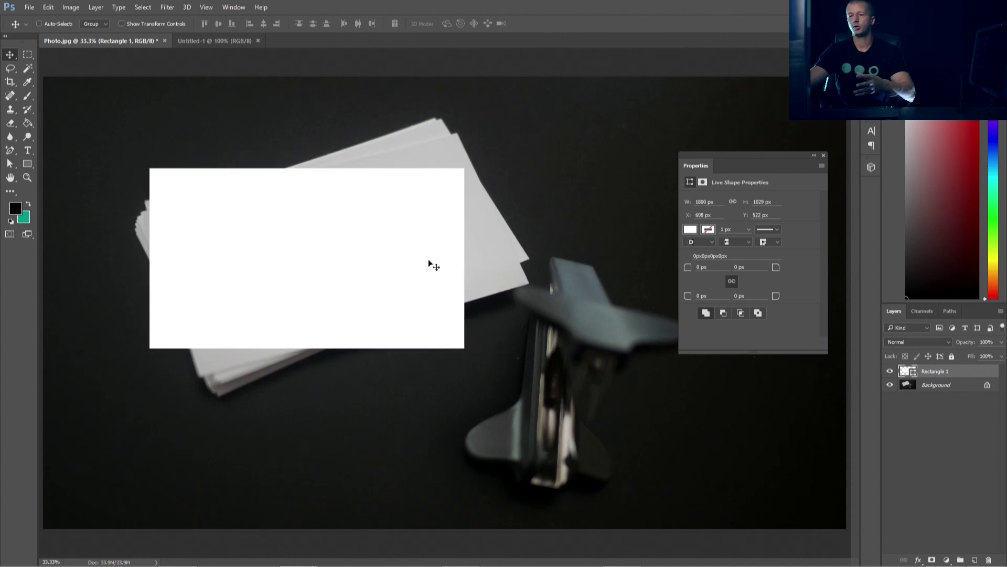
drag(389, 259, 416, 312)
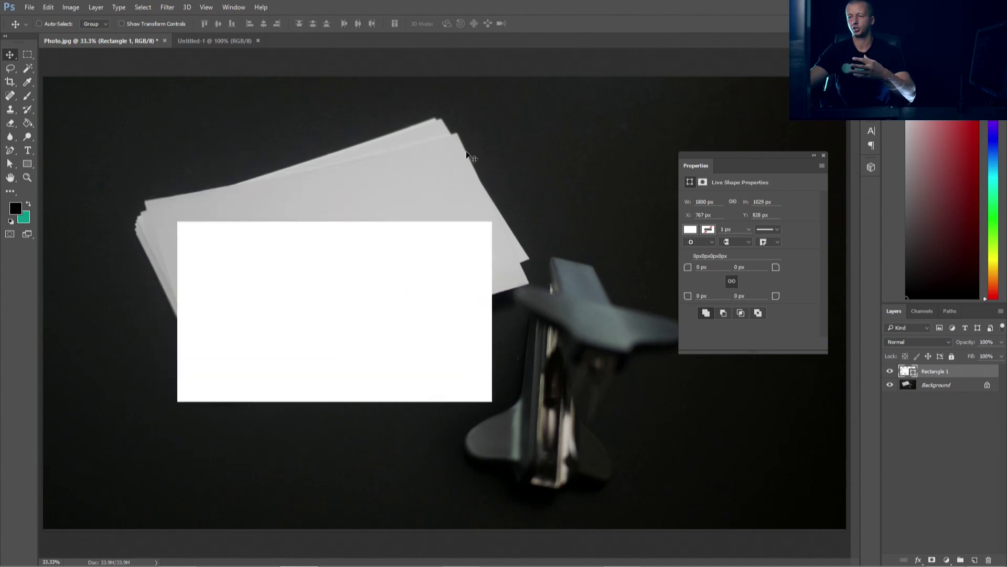
drag(265, 294, 227, 202)
- Rename the rectangle layer 'YOUR ARTWORK' and convert it to a smart object
double_click(935, 371)
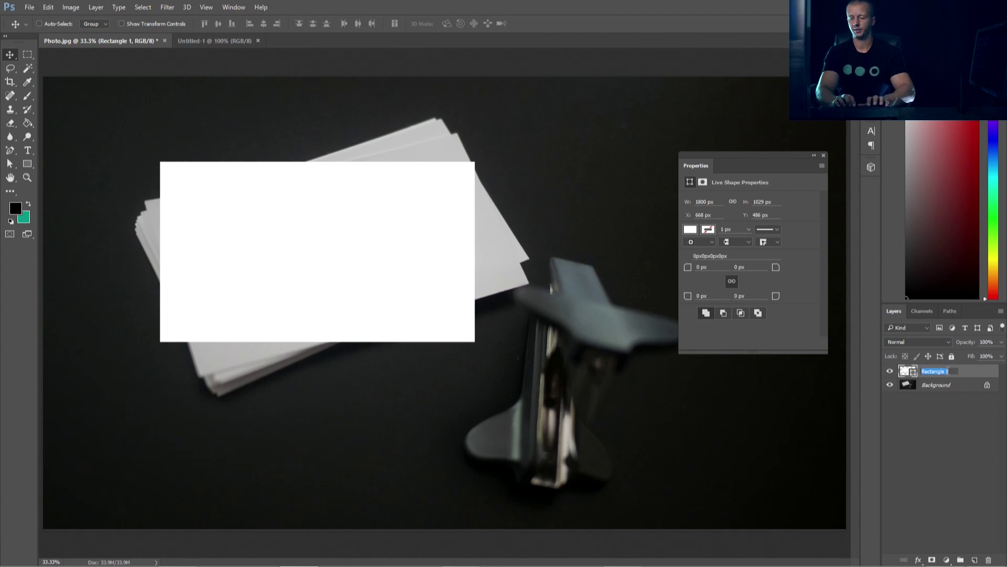
text(YOU)
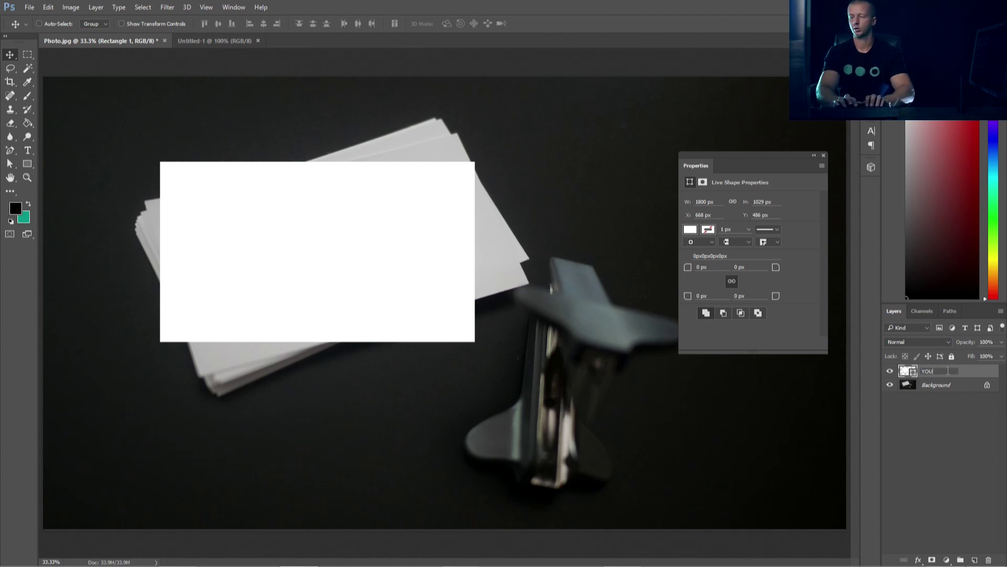
text(R ARTWORK)
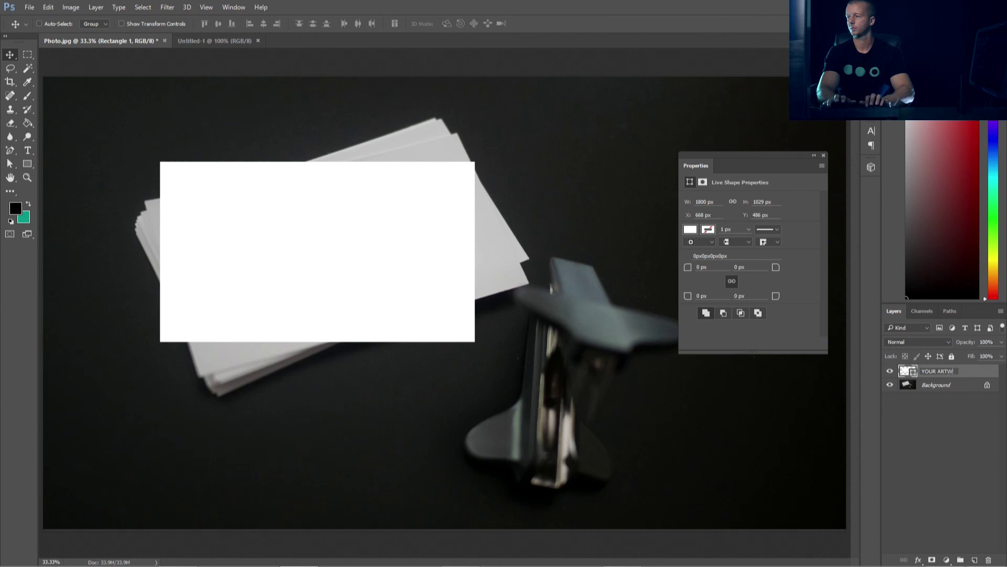
key(Return)
right_click(946, 373)
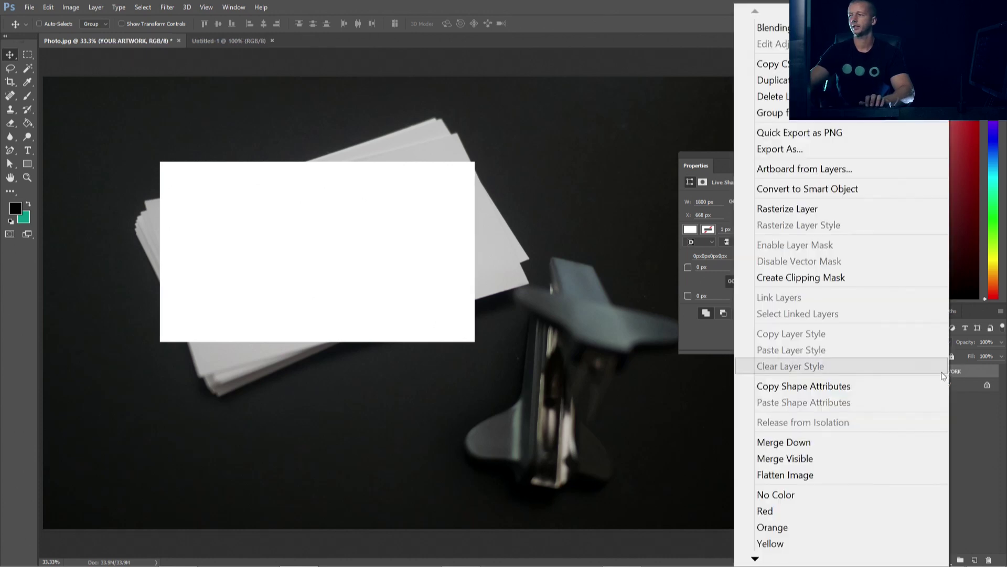
click(801, 190)
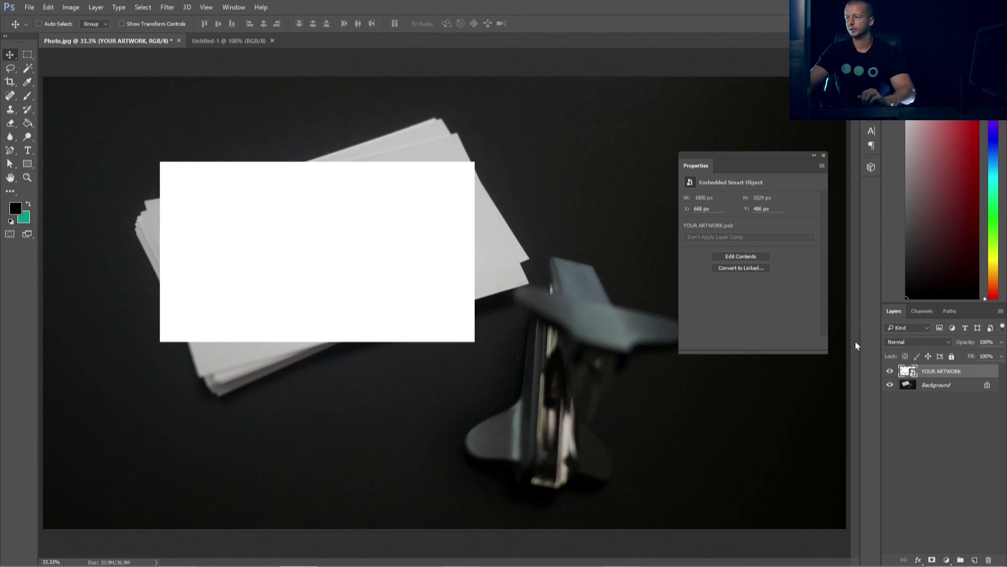
- Lower the YOUR ARTWORK layer opacity to 38% and move it over the top card
click(1000, 343)
drag(970, 353, 970, 354)
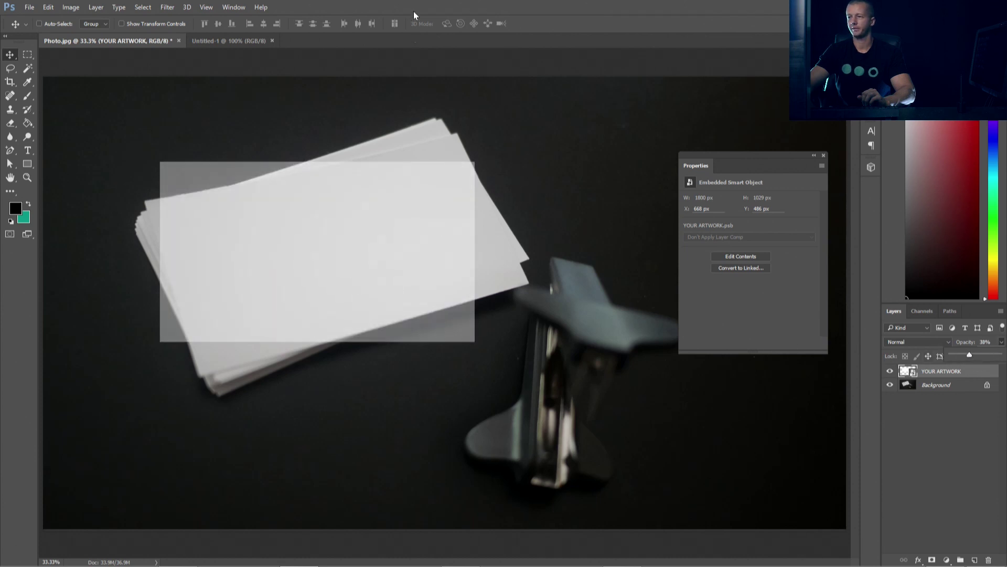
drag(228, 227, 293, 256)
- Rotate the artwork to match the top card's angle
key(ctrl+t)
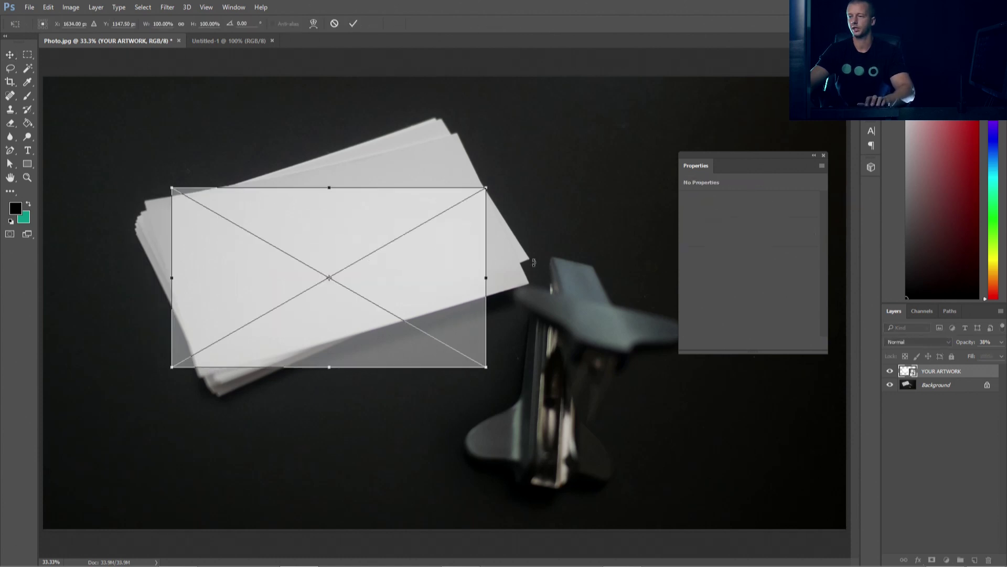
drag(536, 253, 535, 209)
mouse_move(396, 236)
mouse_down()
mouse_move(390, 217)
mouse_move(391, 229)
mouse_up()
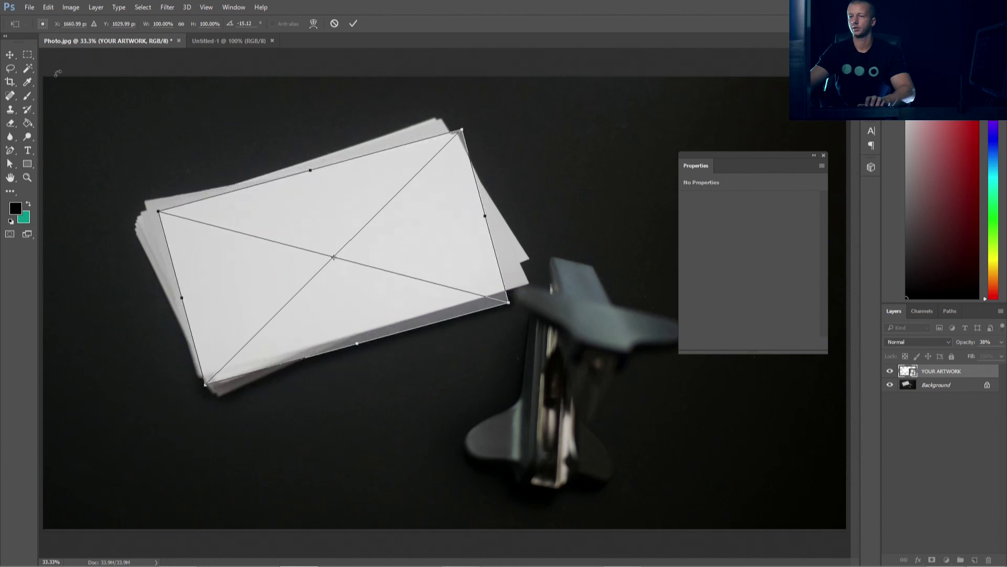
click(10, 55)
click(454, 221)
- Distort the four corners onto the top card's corners and apply the transform
right_click(322, 226)
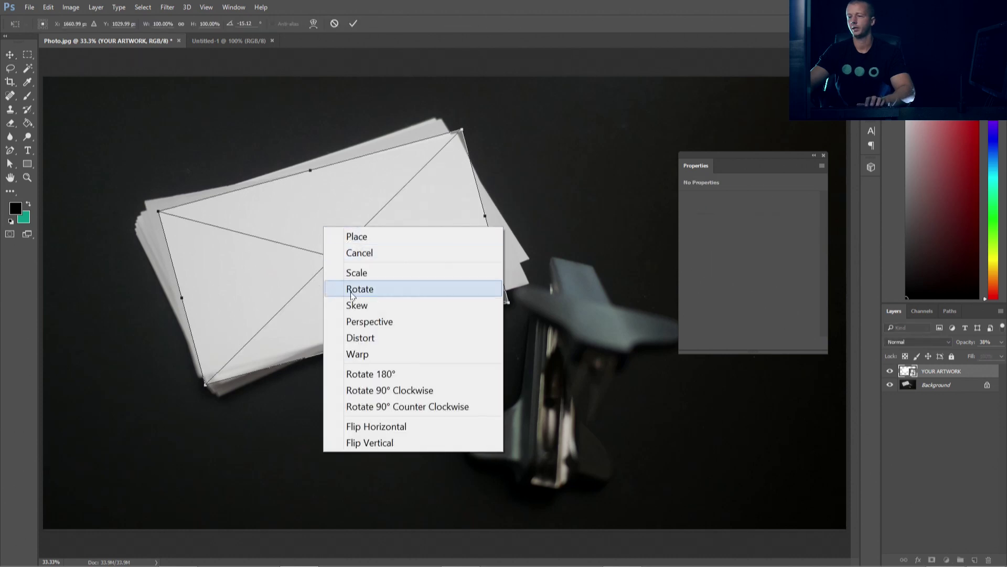
click(368, 341)
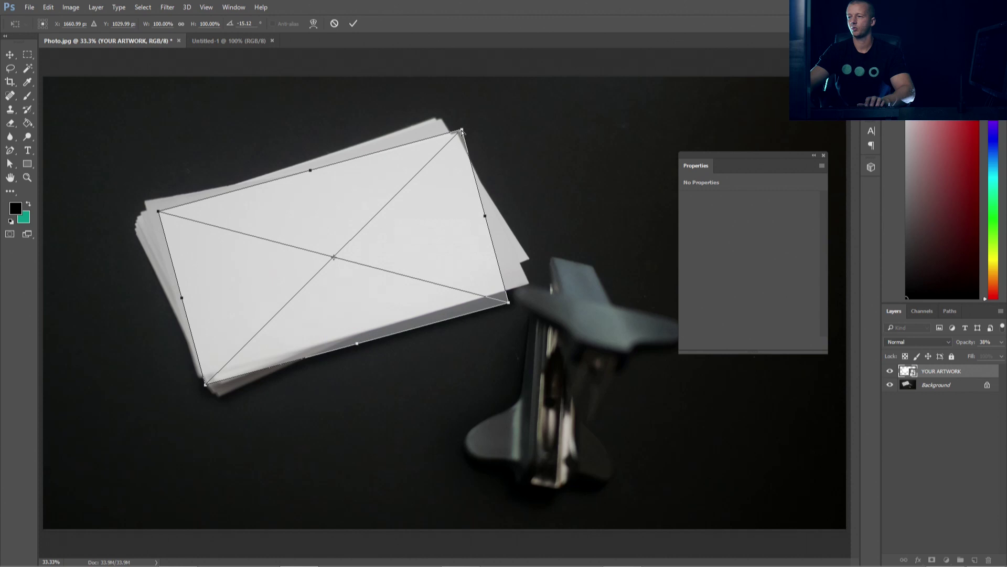
mouse_move(461, 131)
mouse_down()
mouse_move(435, 162)
mouse_move(459, 152)
mouse_move(458, 132)
mouse_up()
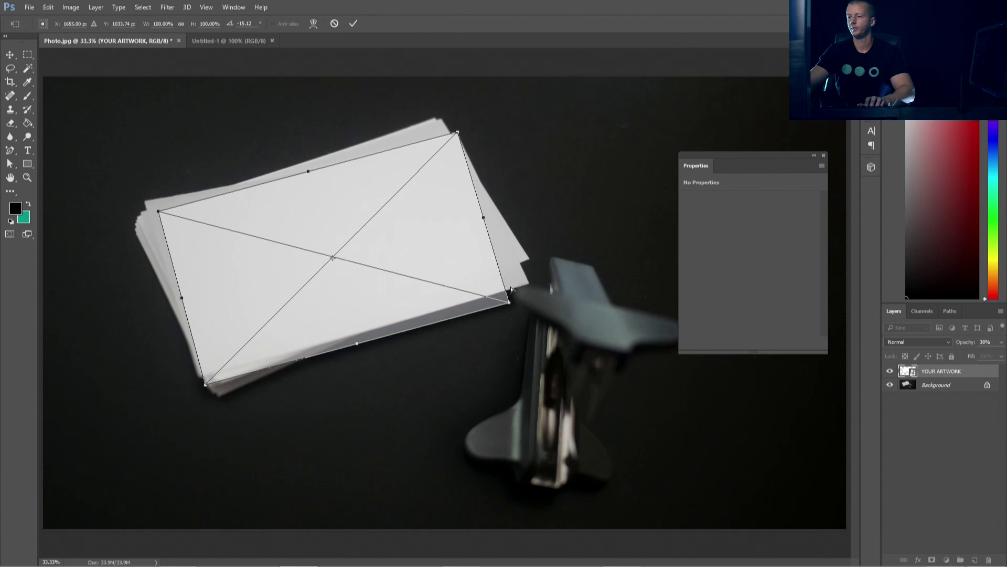
drag(510, 302, 530, 282)
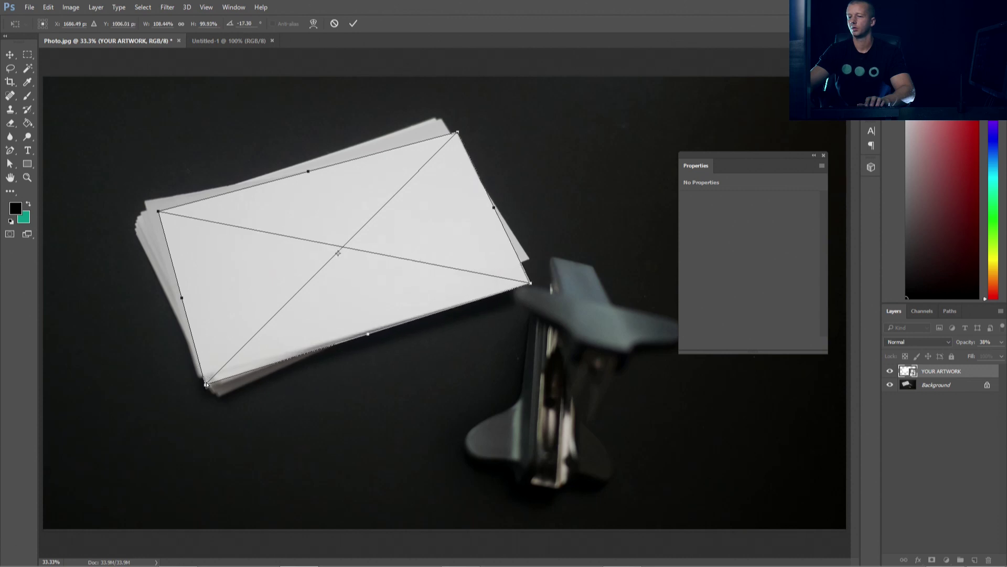
drag(206, 386, 207, 360)
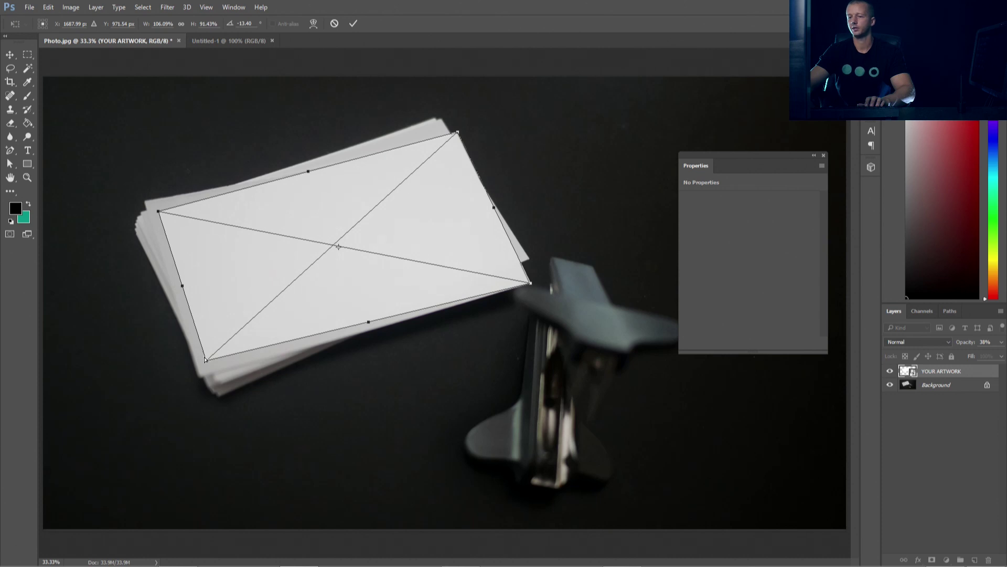
drag(207, 361, 199, 379)
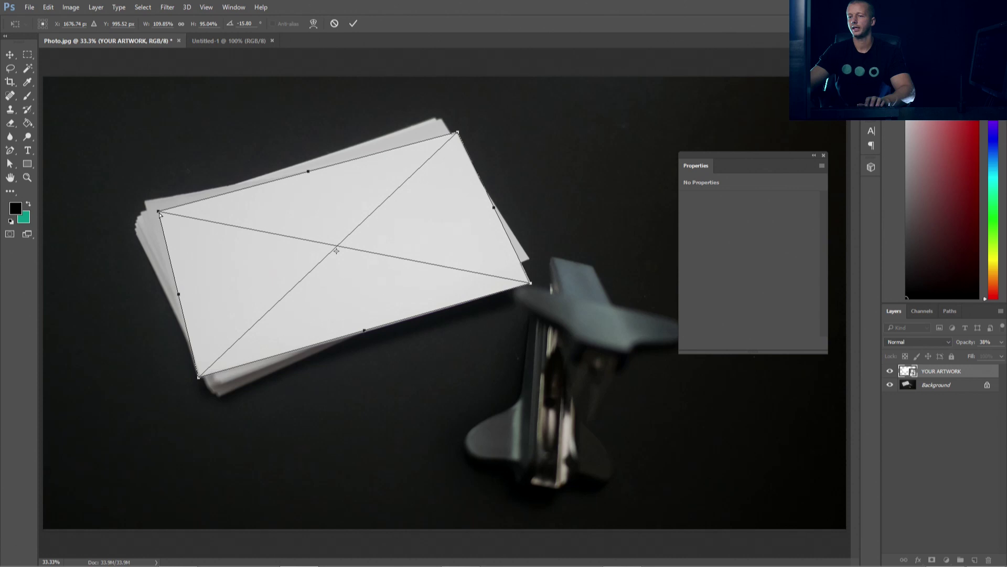
drag(154, 211, 143, 202)
click(14, 57)
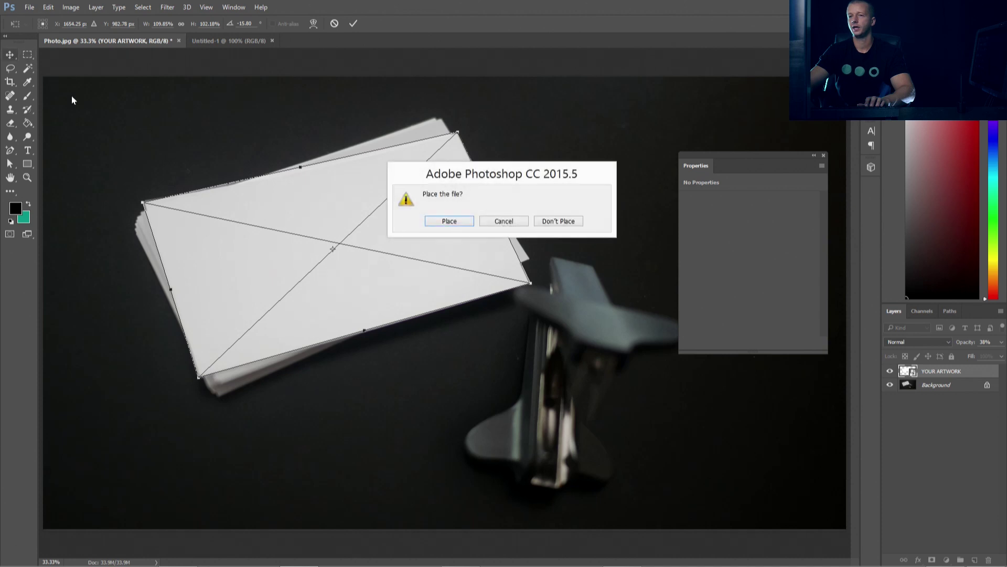
click(449, 220)
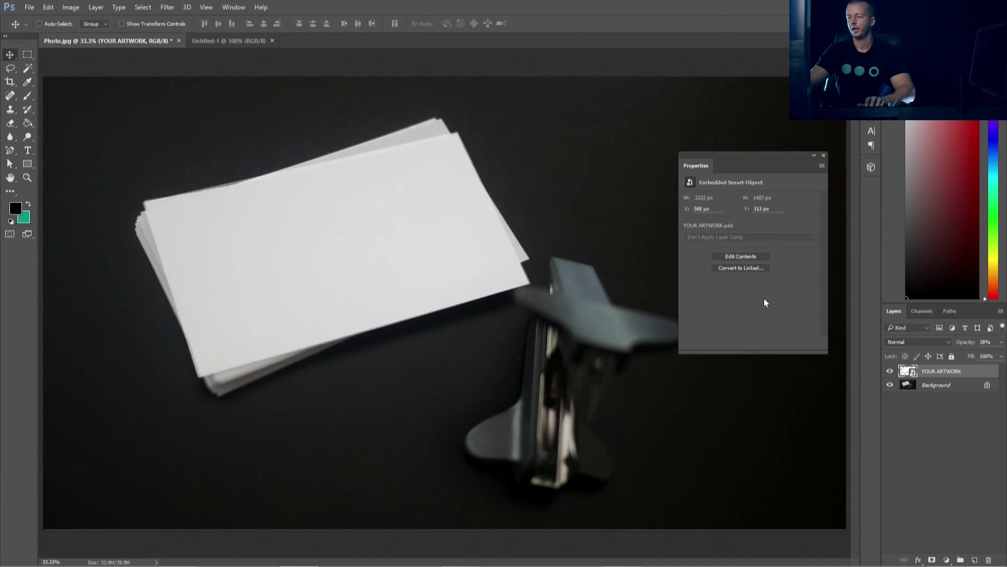
- Restore YOUR ARTWORK to 100% opacity and open YOUR ARTWORK.psb for editing
click(1002, 343)
click(928, 372)
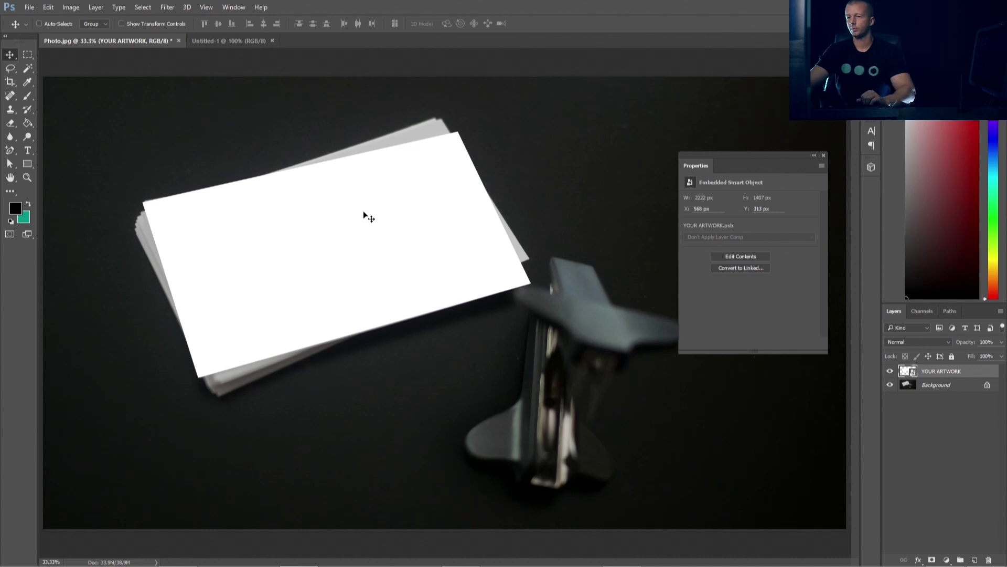
double_click(901, 372)
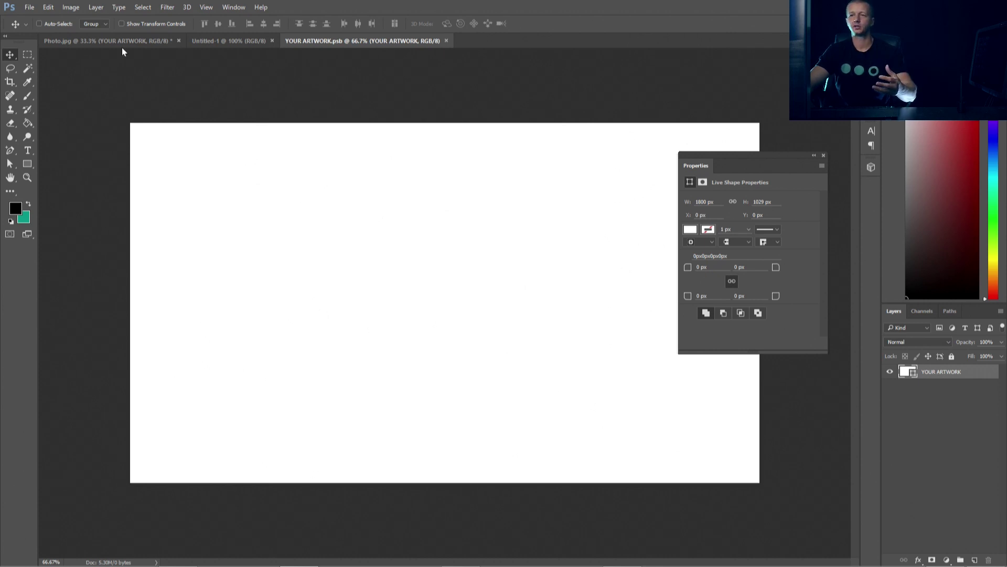
- Import business-card-design.ai as a 2275 × 1300 px document and select the whole canvas
click(30, 7)
click(45, 28)
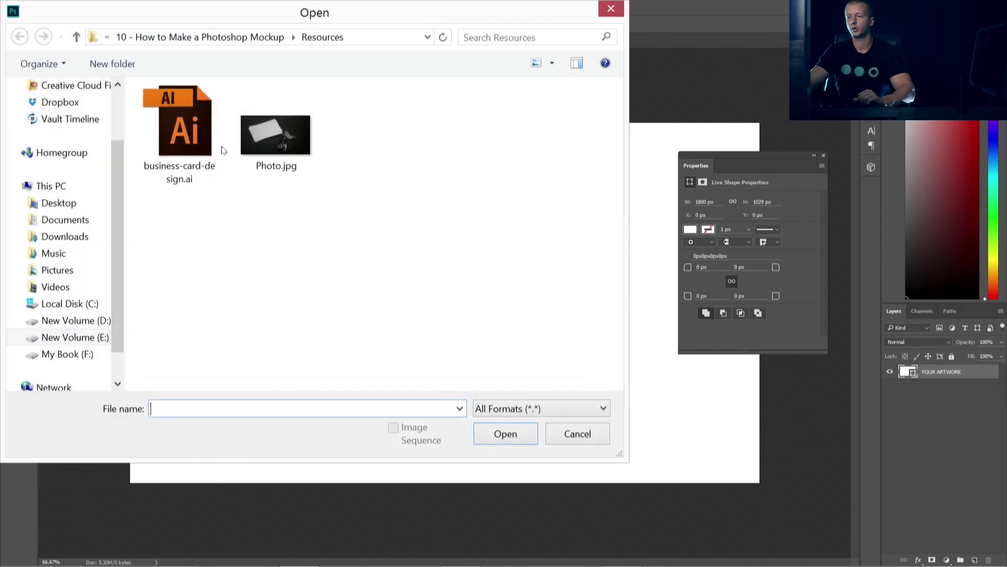
double_click(197, 137)
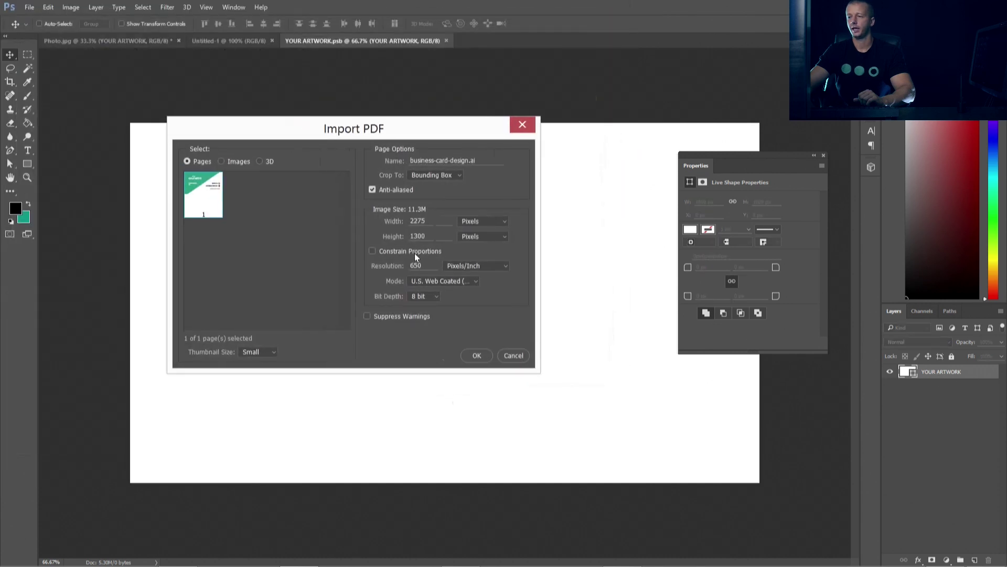
drag(428, 260, 409, 272)
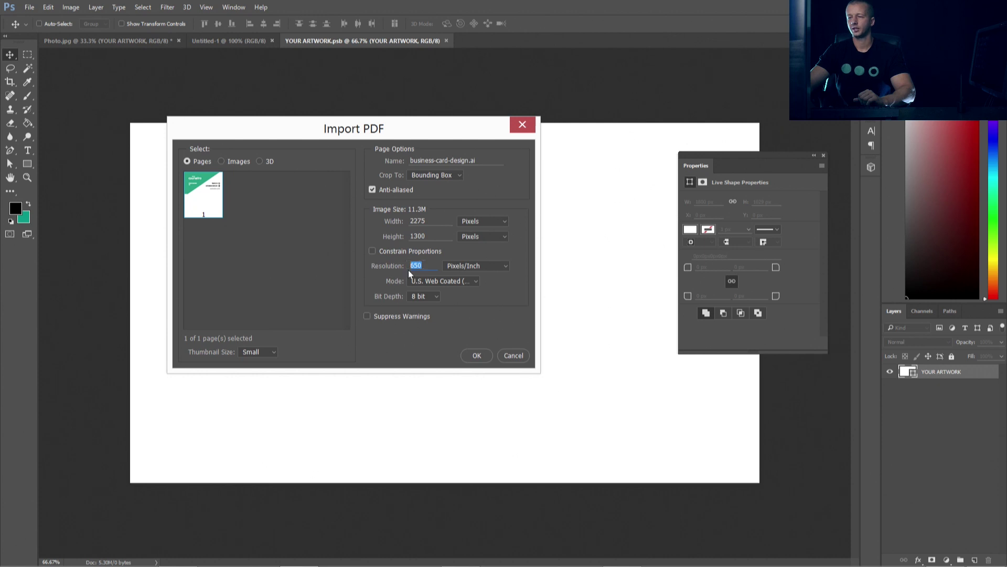
click(477, 355)
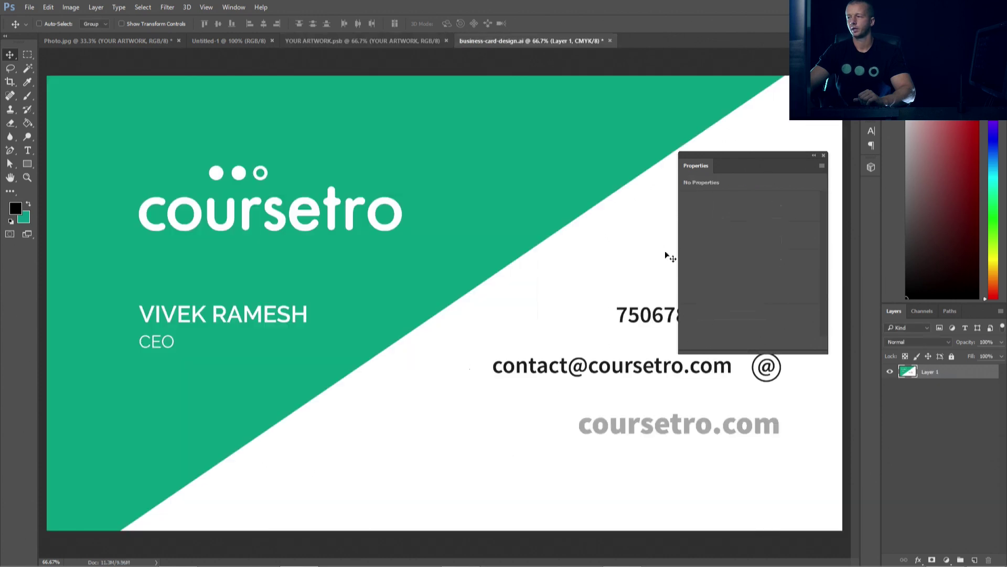
click(823, 156)
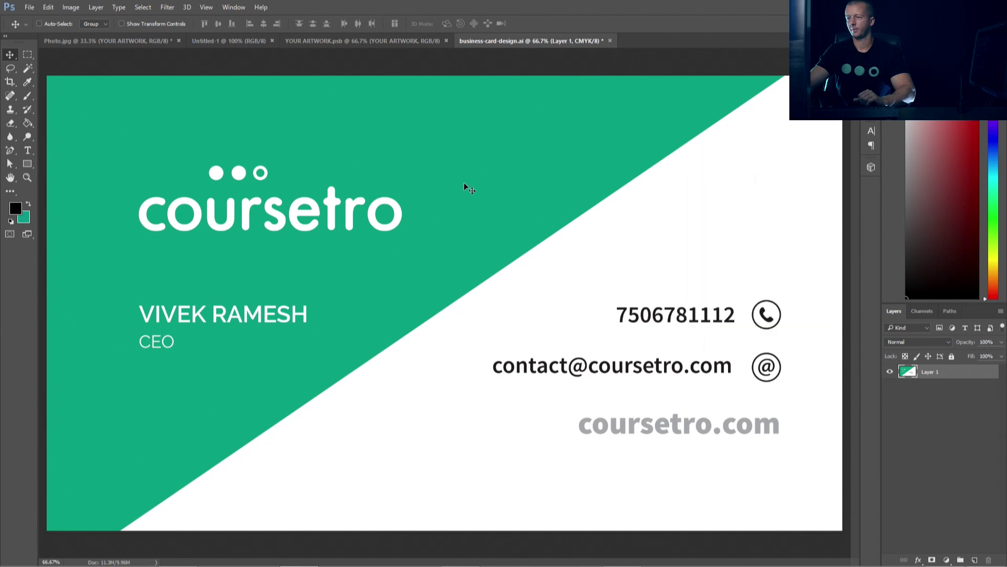
key(ctrl+a)
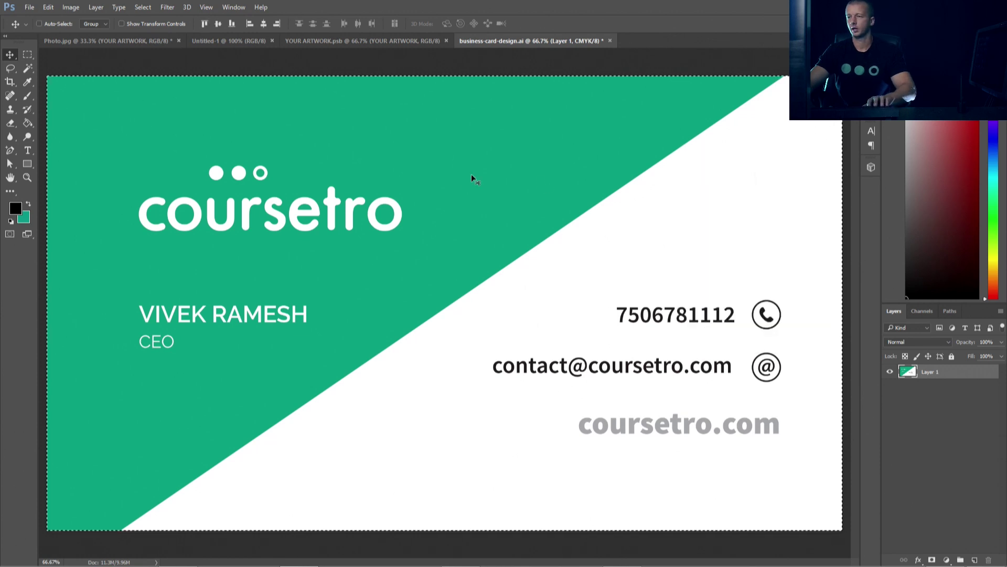
- Close the card document without saving and paste the artwork into YOUR ARTWORK.psb
click(610, 40)
click(490, 221)
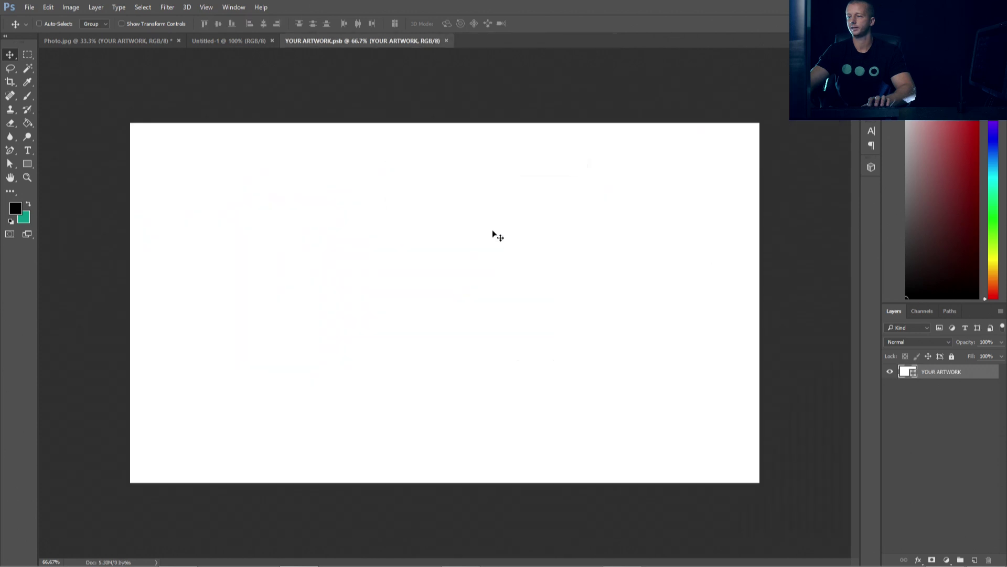
key(ctrl+v)
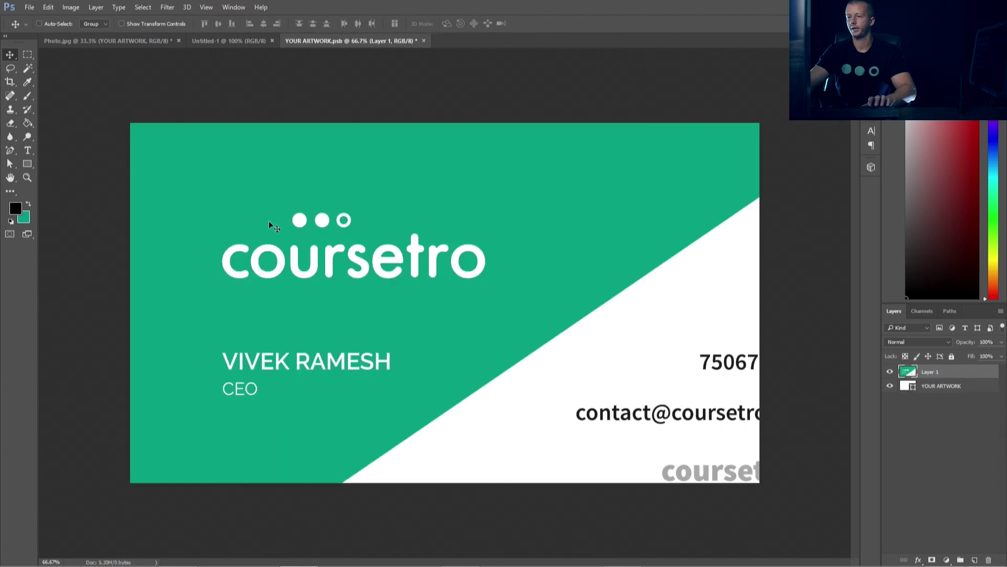
- Scale the pasted card artwork to about 79% to fill the canvas and save the smart object
key(ctrl+t)
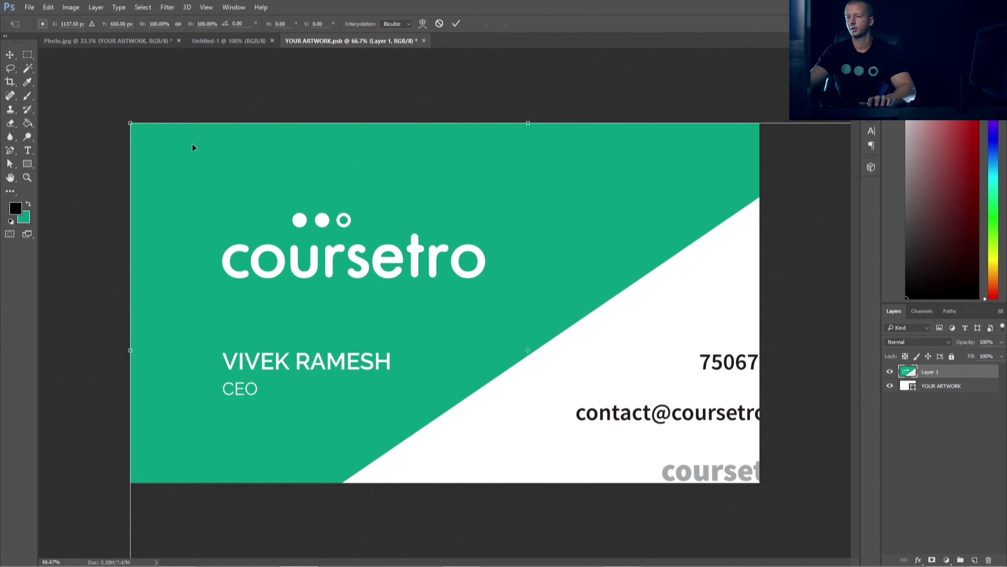
drag(126, 116, 303, 223)
drag(423, 301, 250, 202)
drag(747, 469, 755, 474)
key(v)
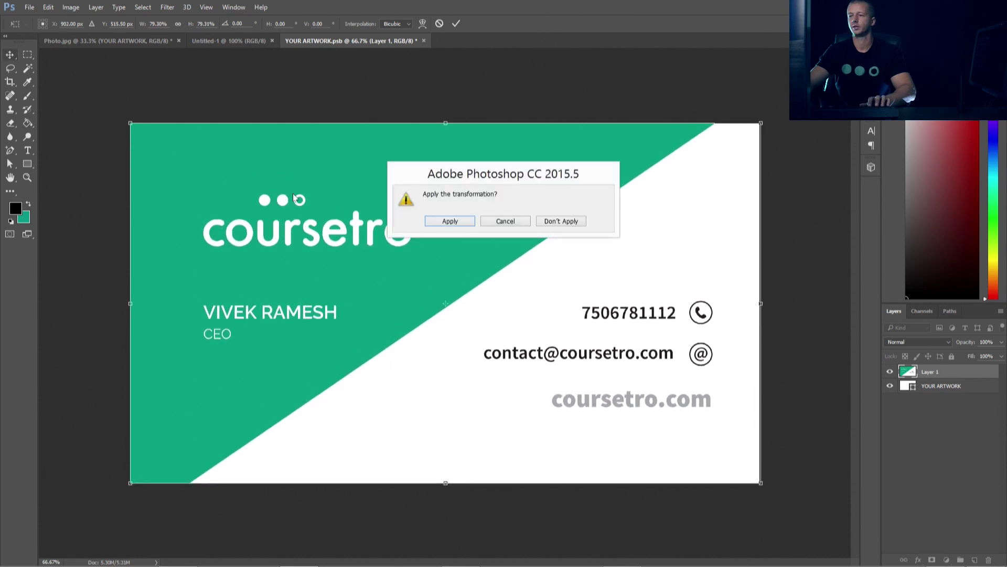
click(469, 223)
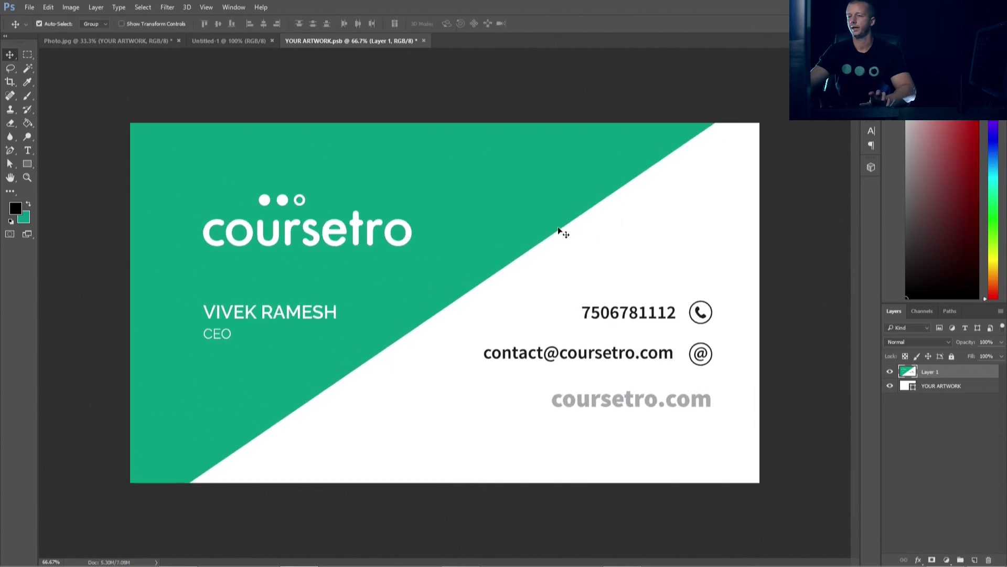
key(ctrl+s)
click(144, 40)
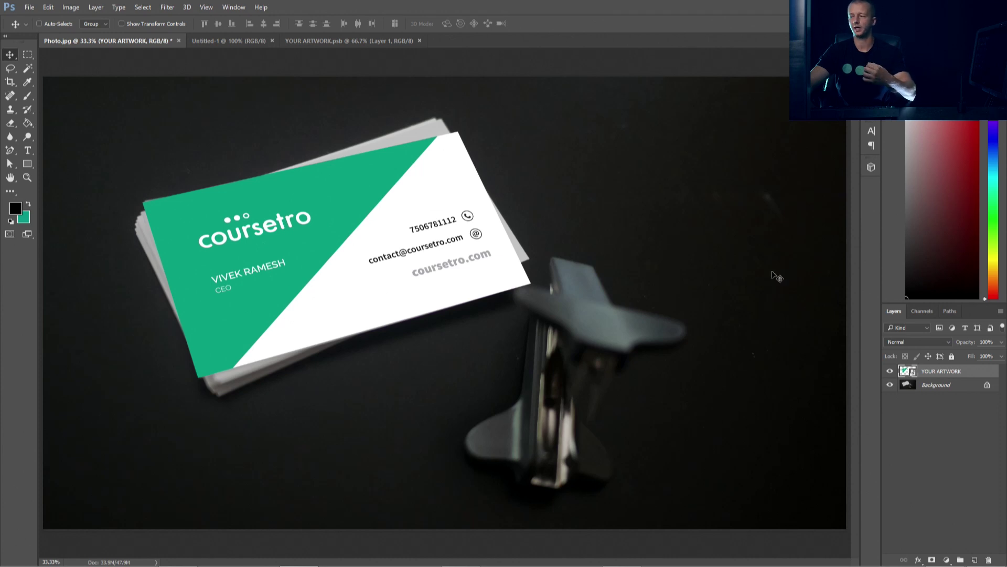
click(889, 371)
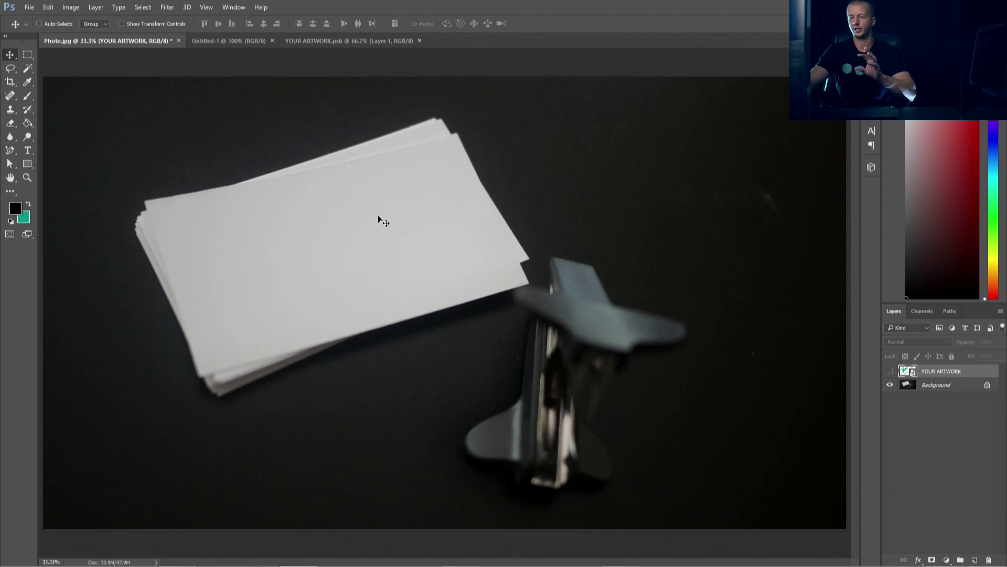
click(889, 371)
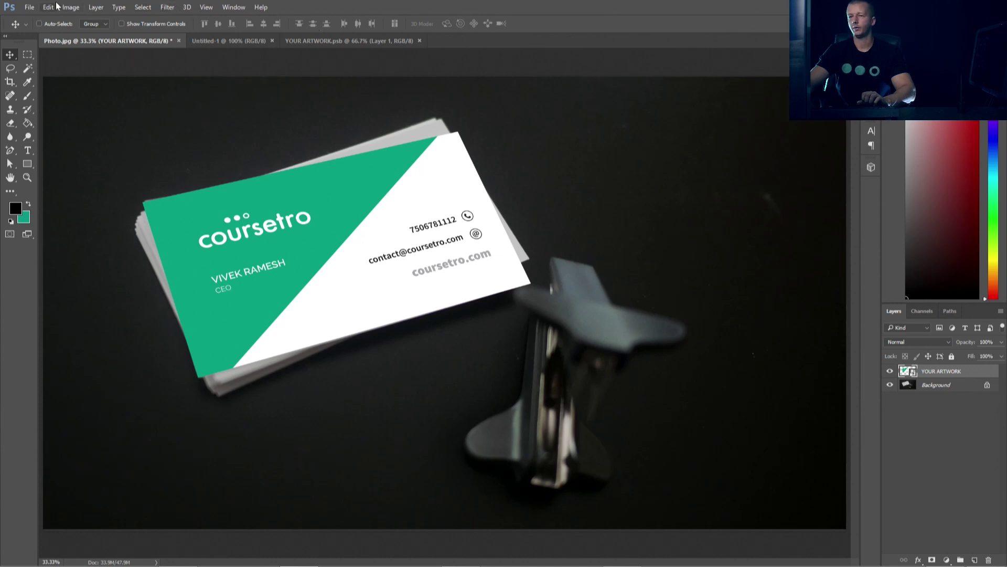
- Add a Hue/Saturation adjustment clipped to YOUR ARTWORK with Lightness set to -17
click(234, 7)
click(291, 132)
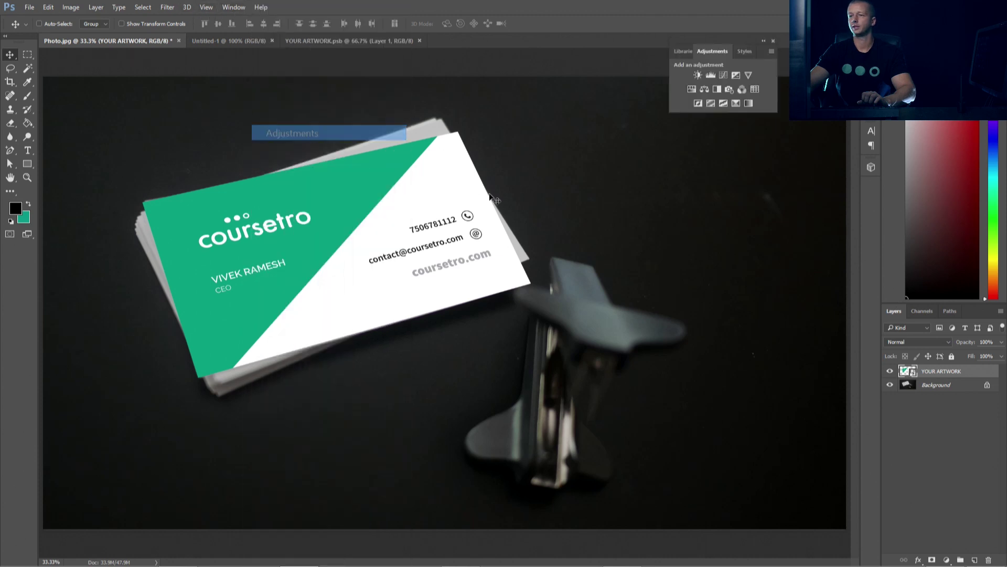
click(691, 89)
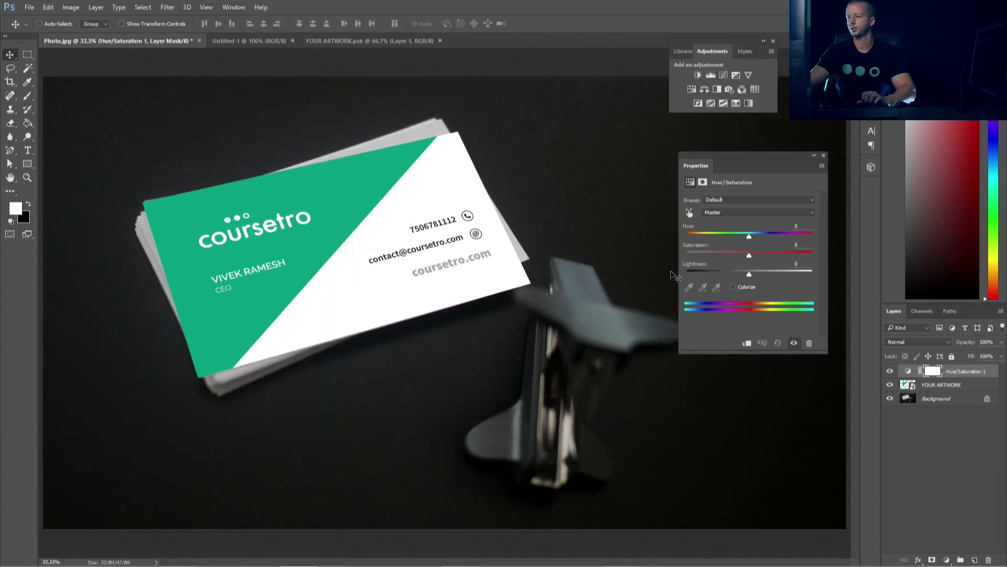
click(750, 272)
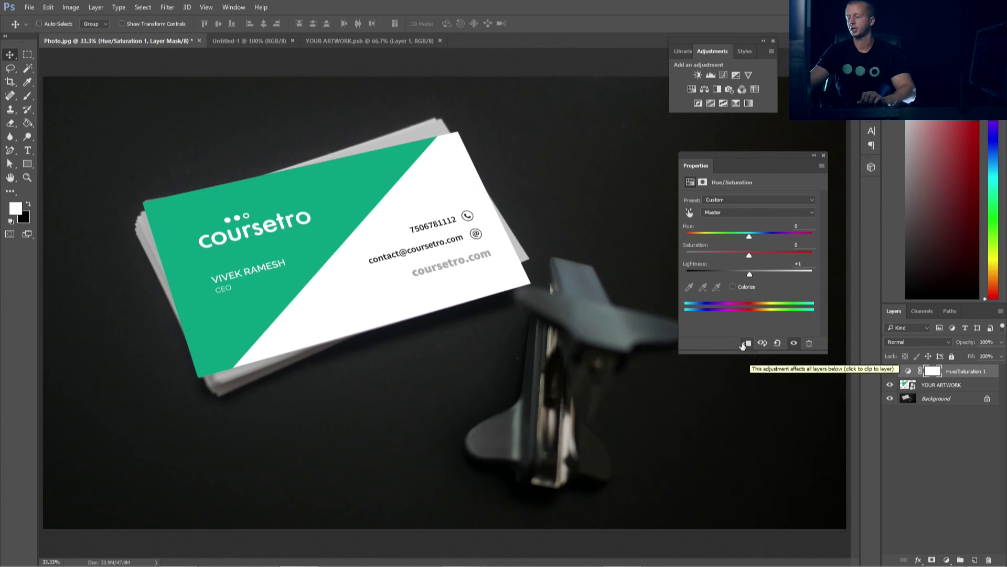
click(744, 343)
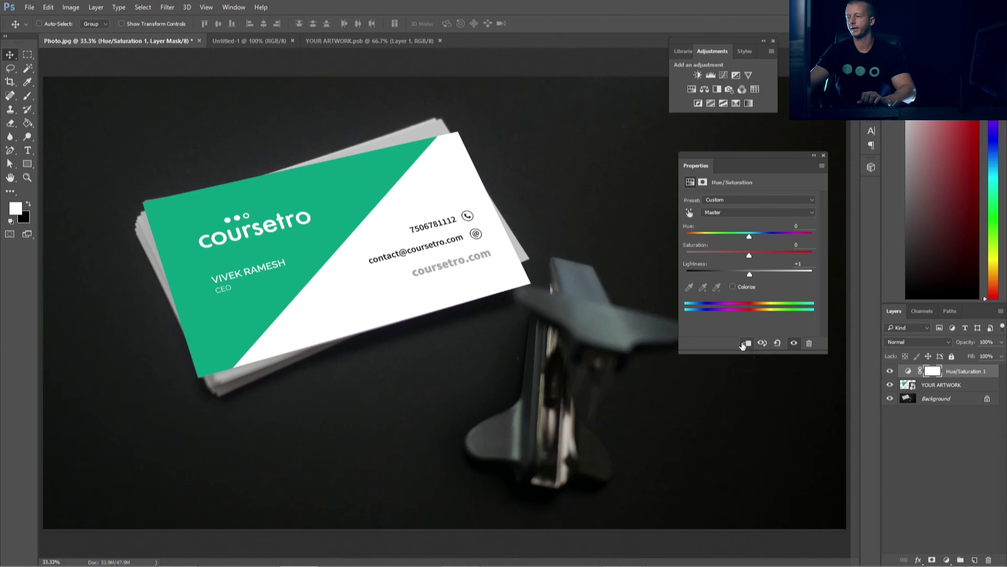
click(743, 274)
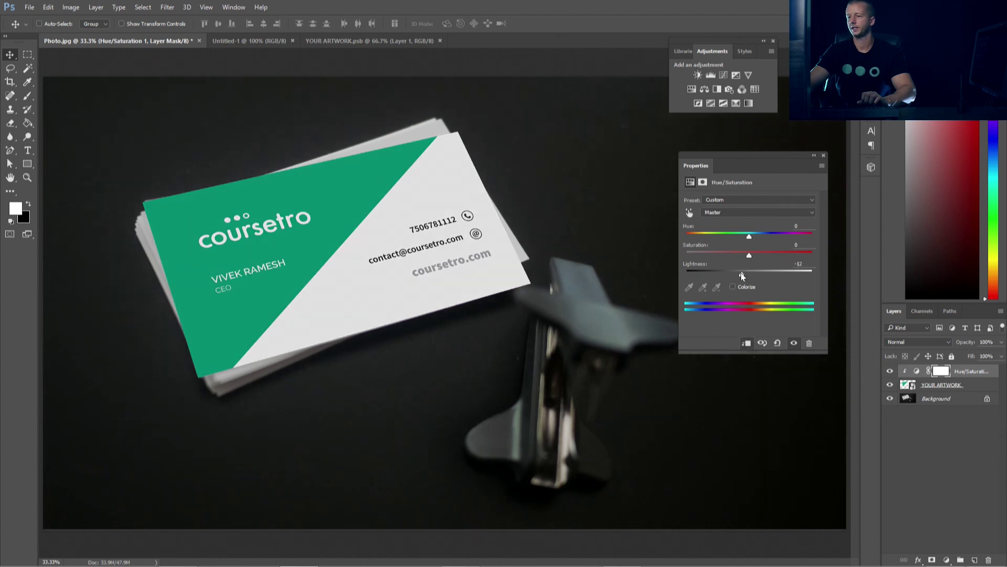
drag(740, 274, 739, 273)
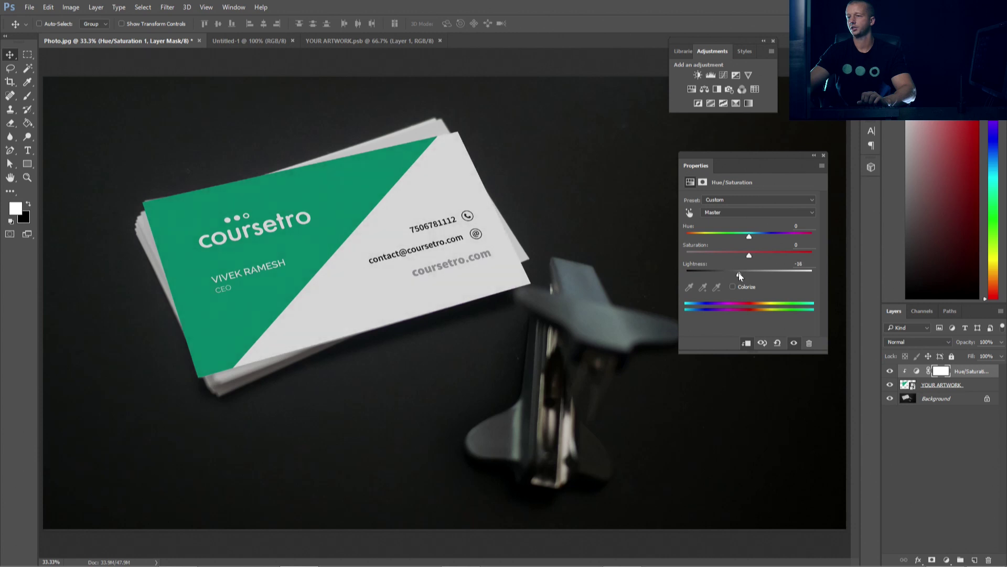
click(799, 264)
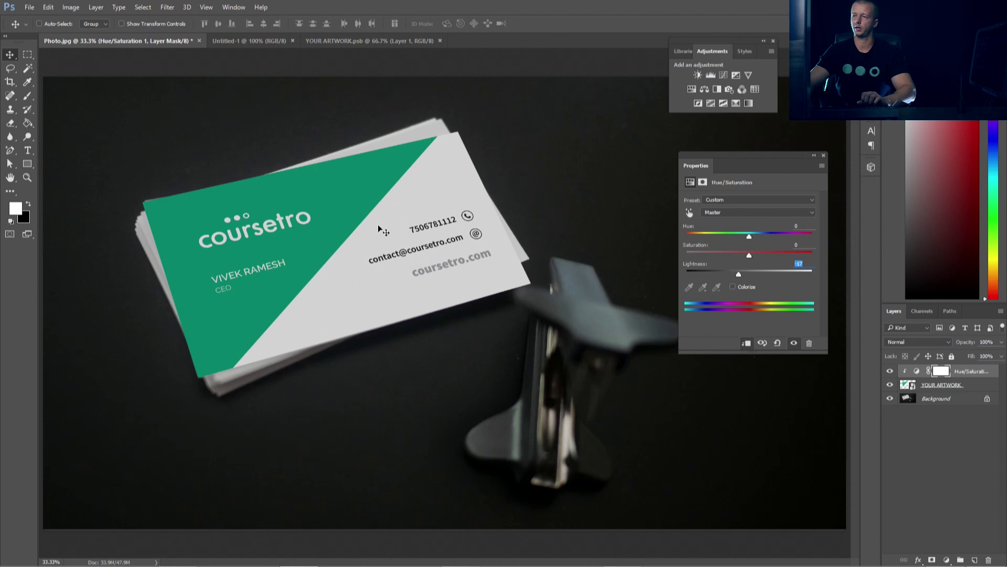
click(823, 155)
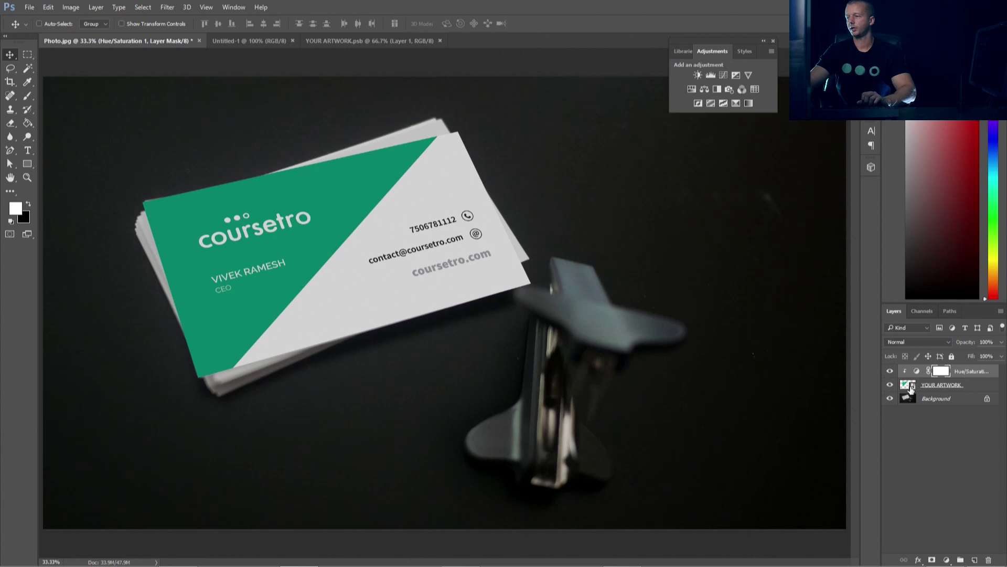
click(904, 385)
- Toggle YOUR ARTWORK's visibility to compare, then zoom in and out on the card corner
click(890, 385)
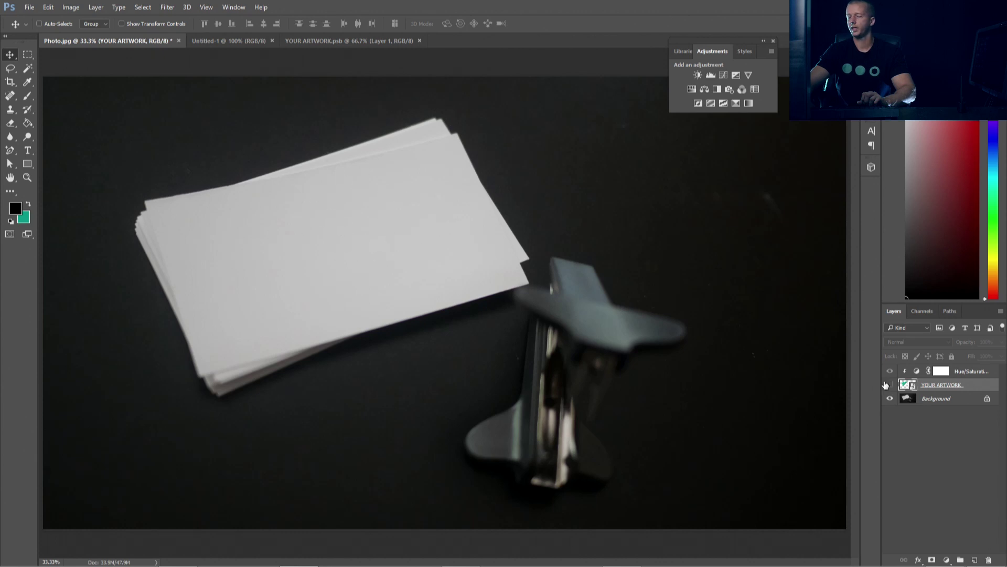
click(887, 384)
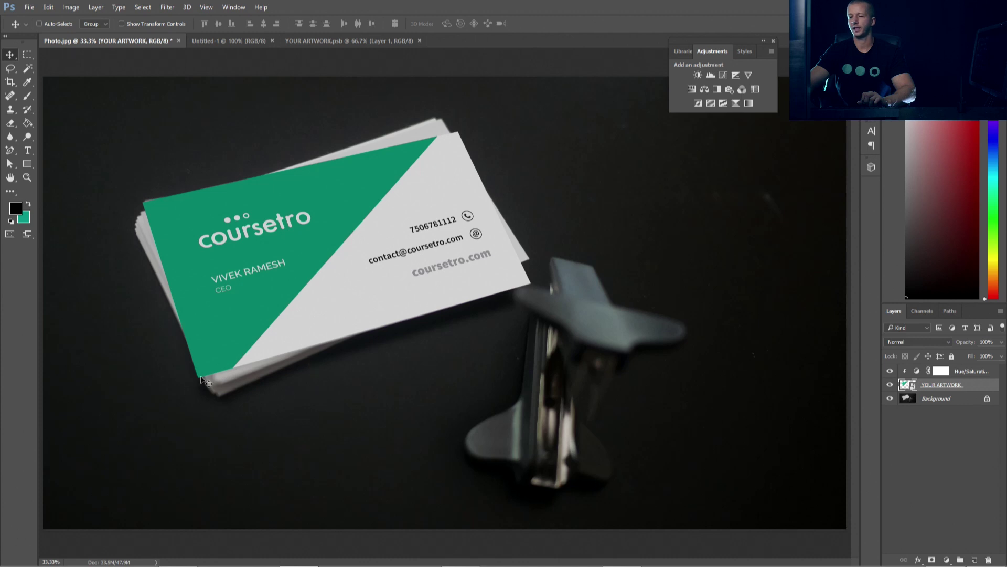
click(27, 177)
mouse_move(203, 373)
mouse_down()
mouse_move(292, 425)
mouse_move(209, 382)
mouse_up()
drag(282, 355, 173, 270)
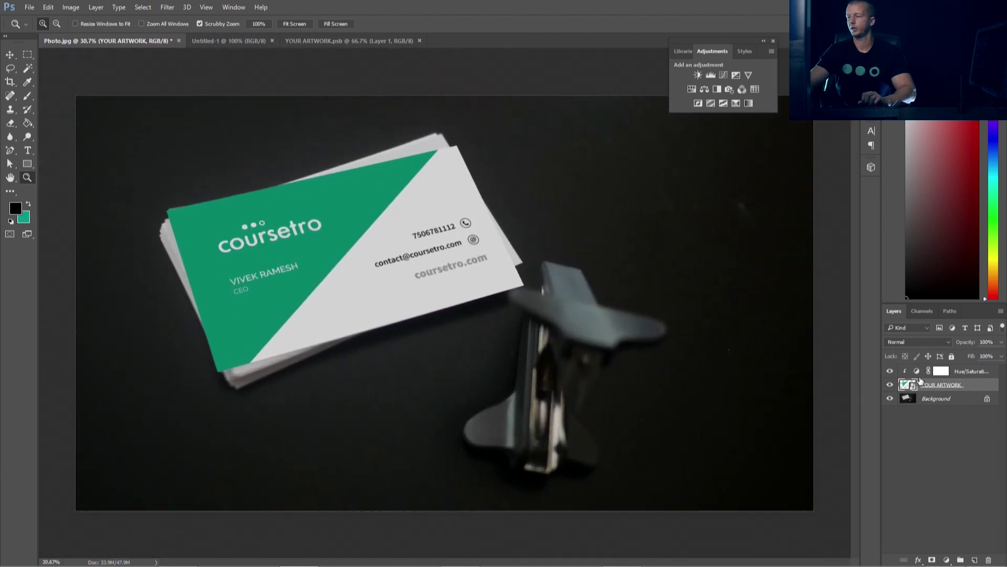
- Apply a Gaussian Blur smart filter of about 8.4 px radius to the card artwork
click(167, 12)
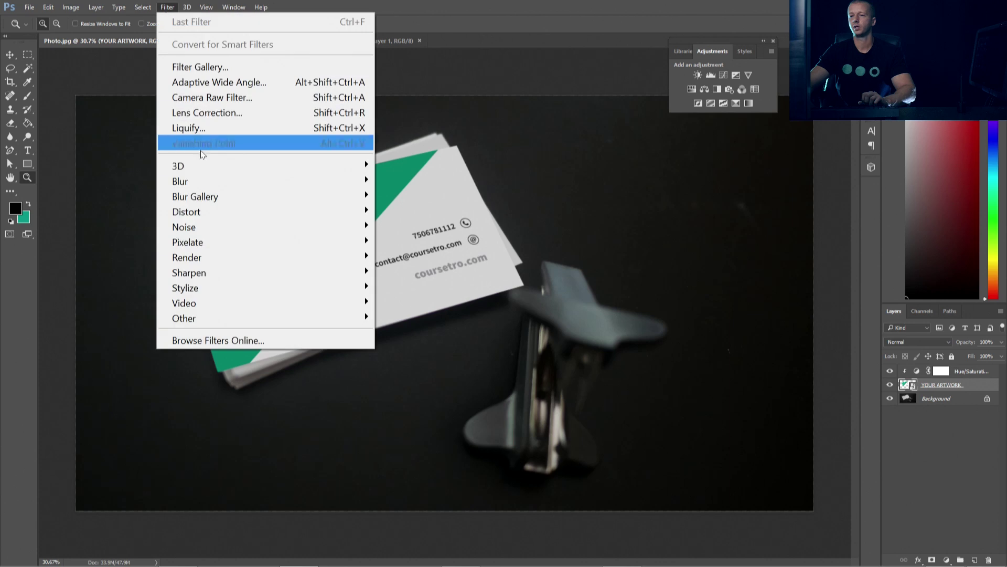
mouse_move(211, 181)
click(122, 241)
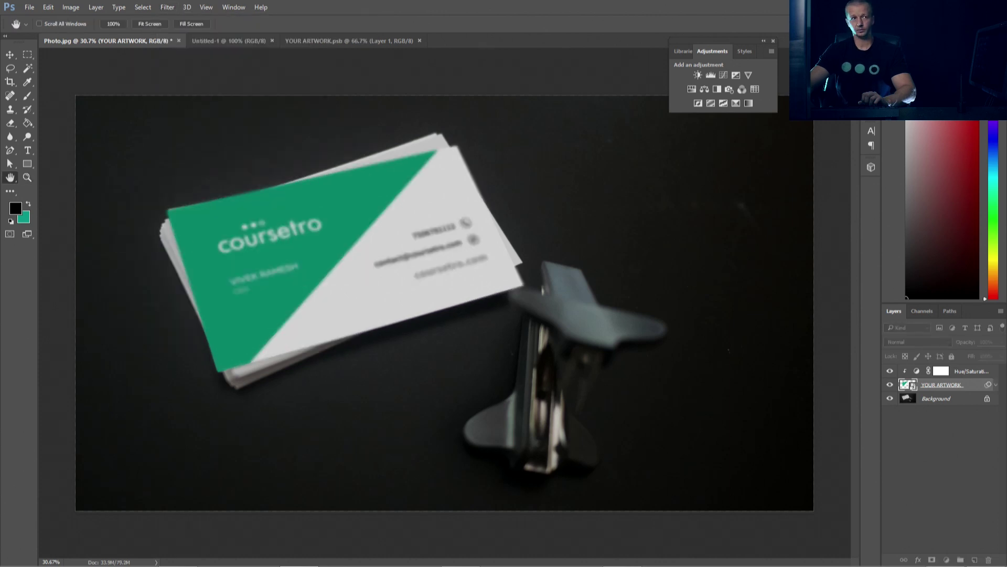
drag(254, 199, 505, 69)
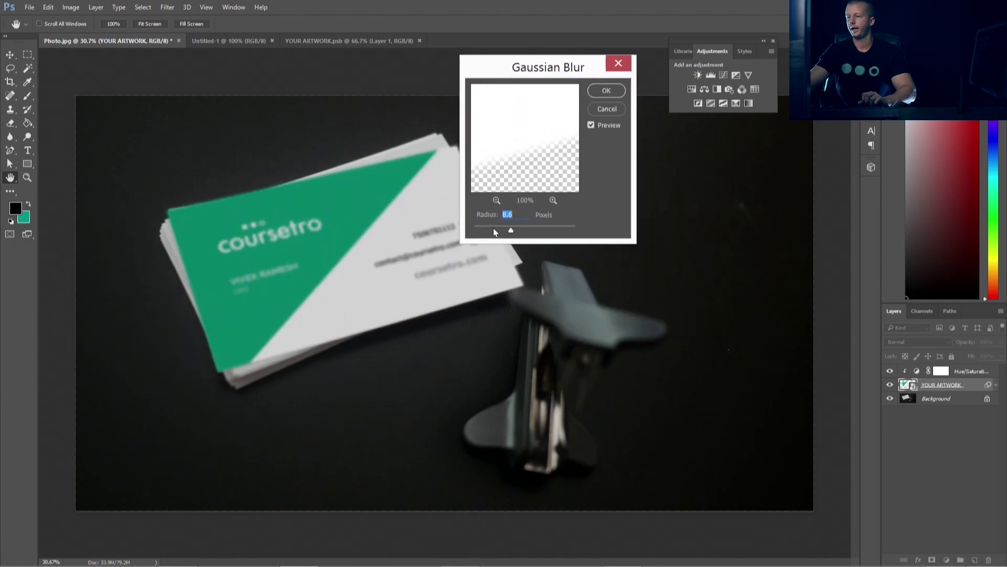
drag(511, 230, 533, 230)
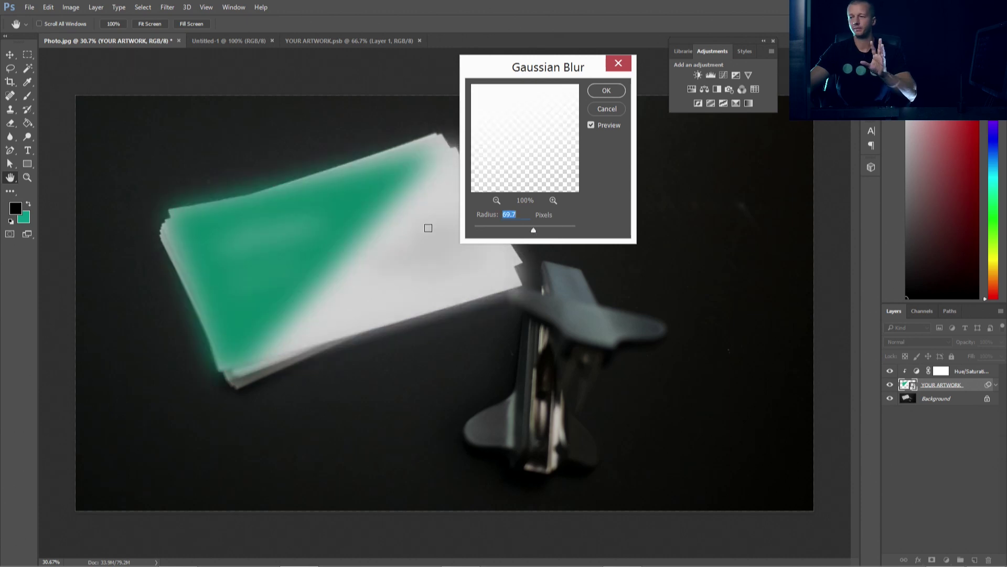
drag(526, 230, 511, 234)
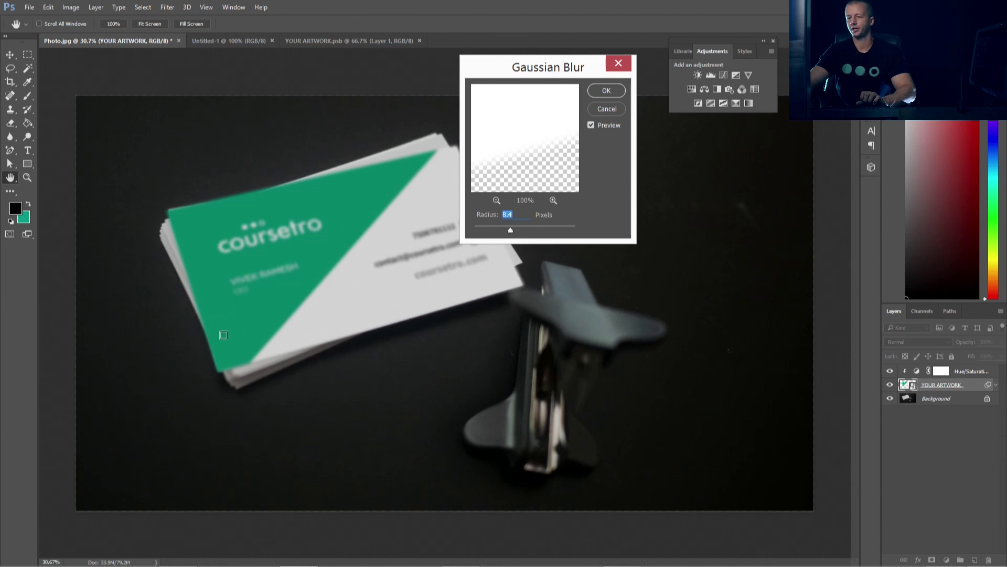
click(607, 92)
- Target the Gaussian Blur filter mask and set the foreground colour to black
key(z)
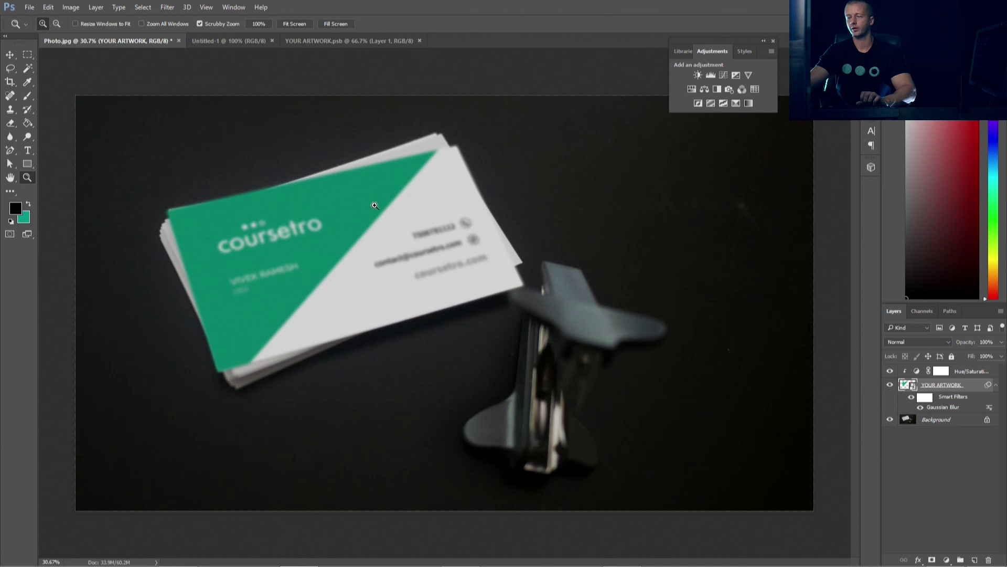
click(930, 399)
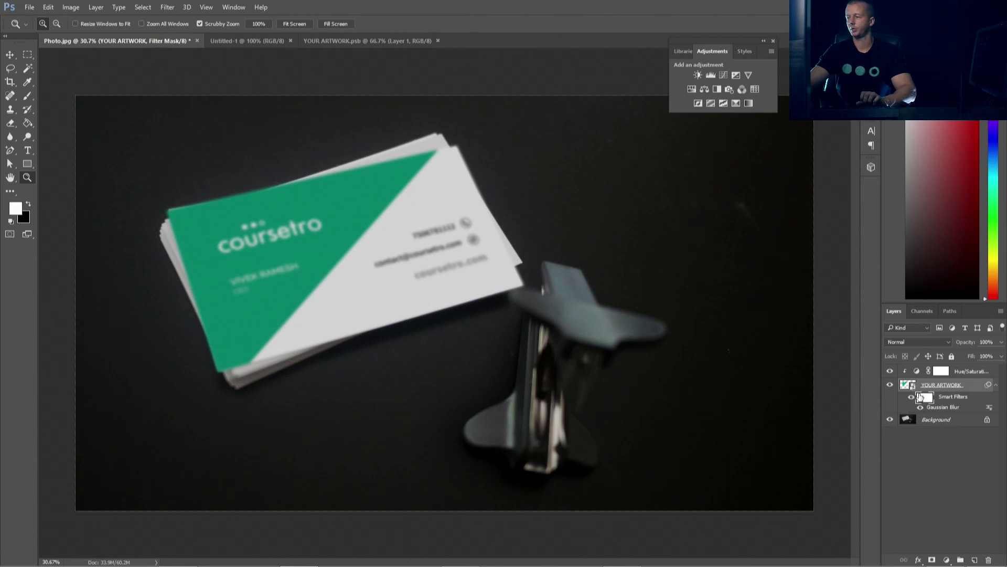
click(28, 204)
key(i)
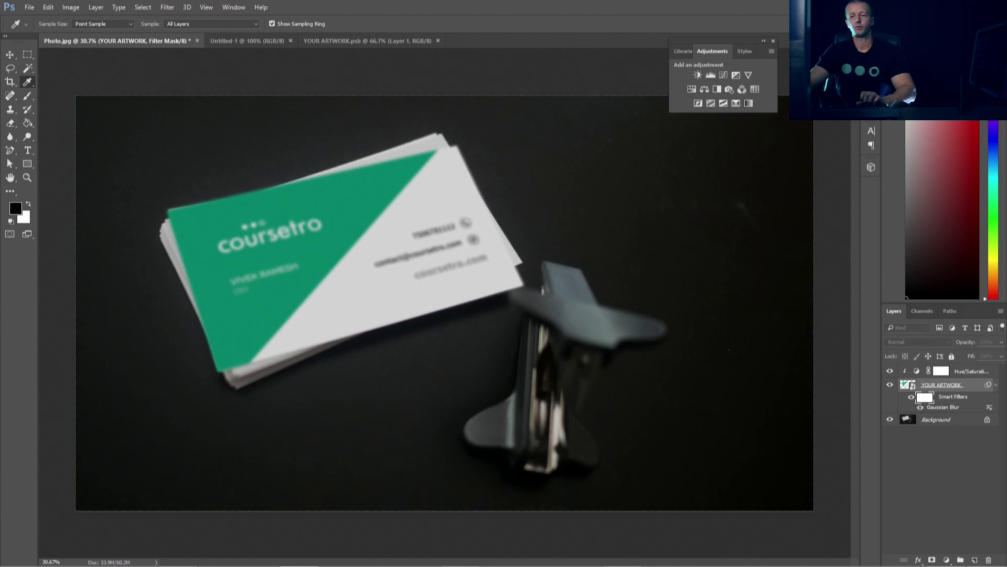
click(15, 207)
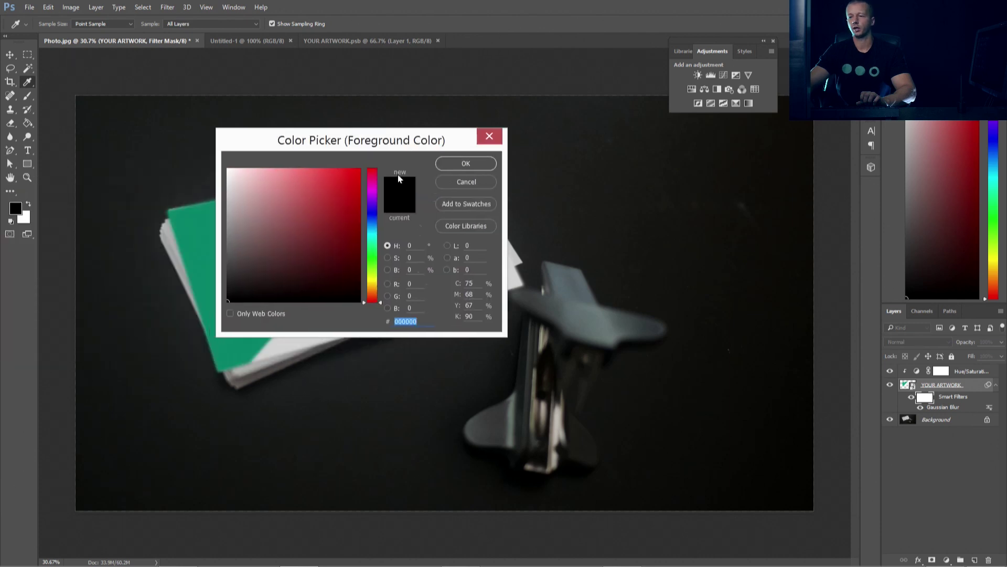
click(466, 163)
- Switch to the Brush tool with a large 1102 px tip at 0% hardness
click(29, 95)
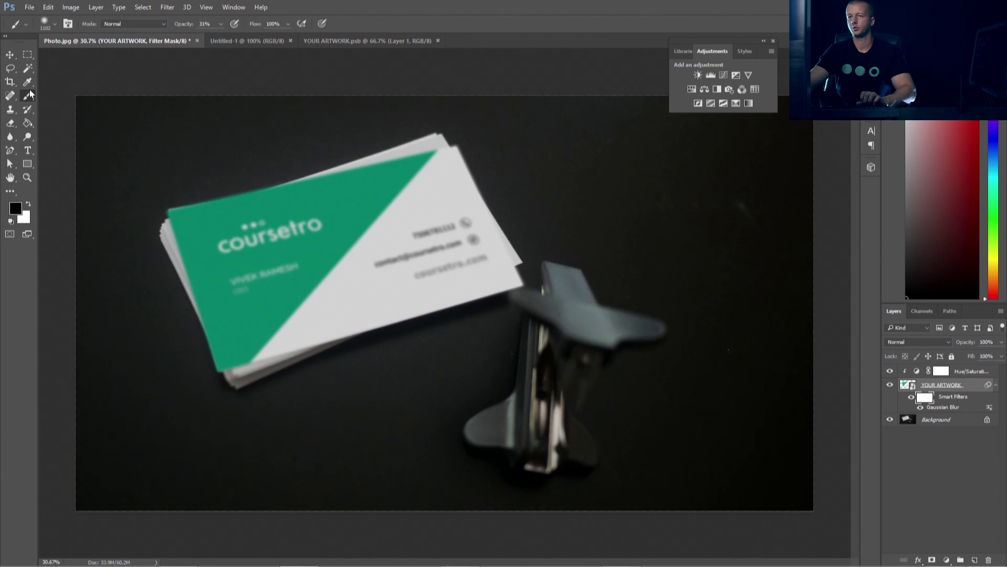
click(54, 26)
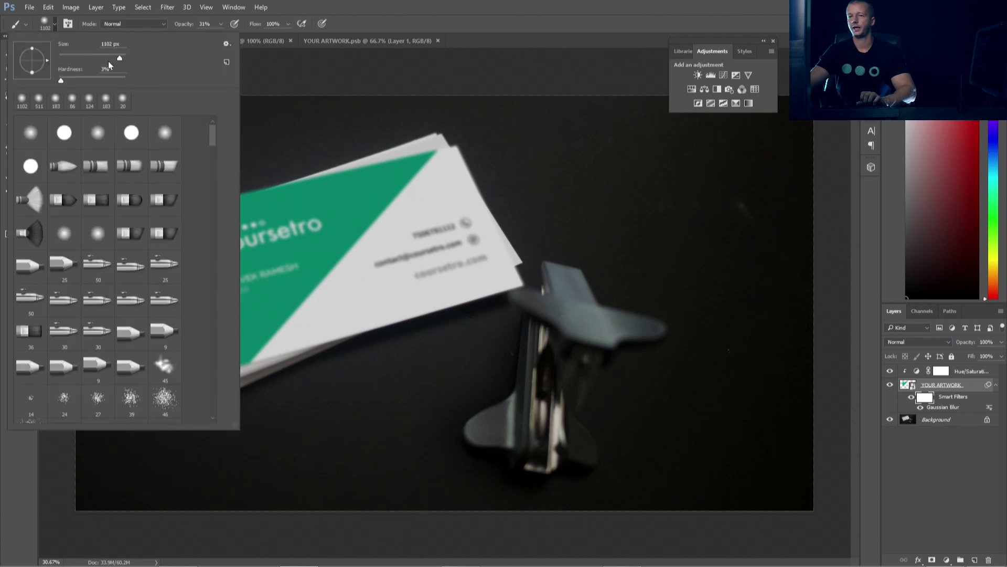
double_click(108, 44)
drag(67, 80, 59, 80)
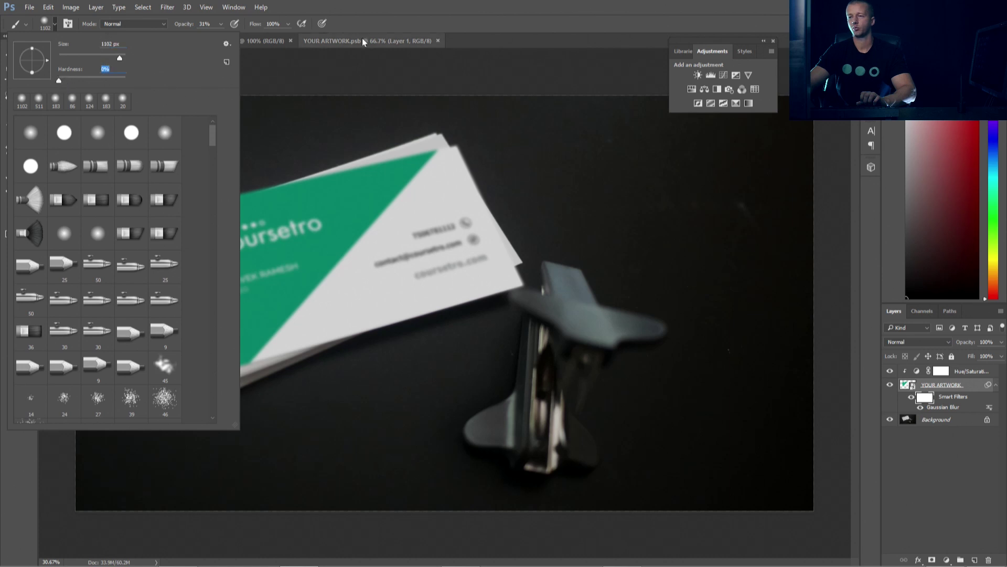
click(372, 82)
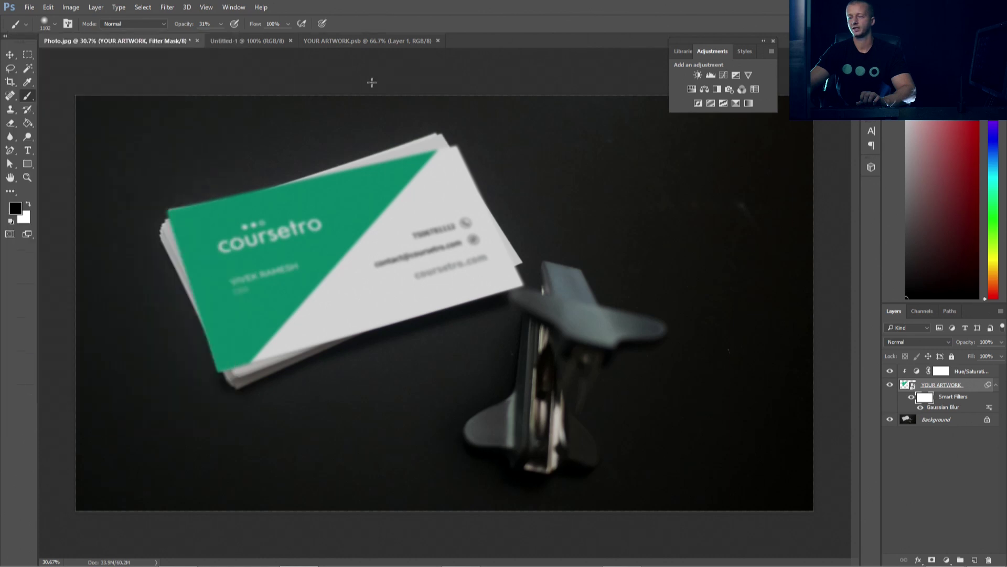
- Paint black along the card's top edge on the filter mask to remove its blur
click(204, 24)
click(362, 218)
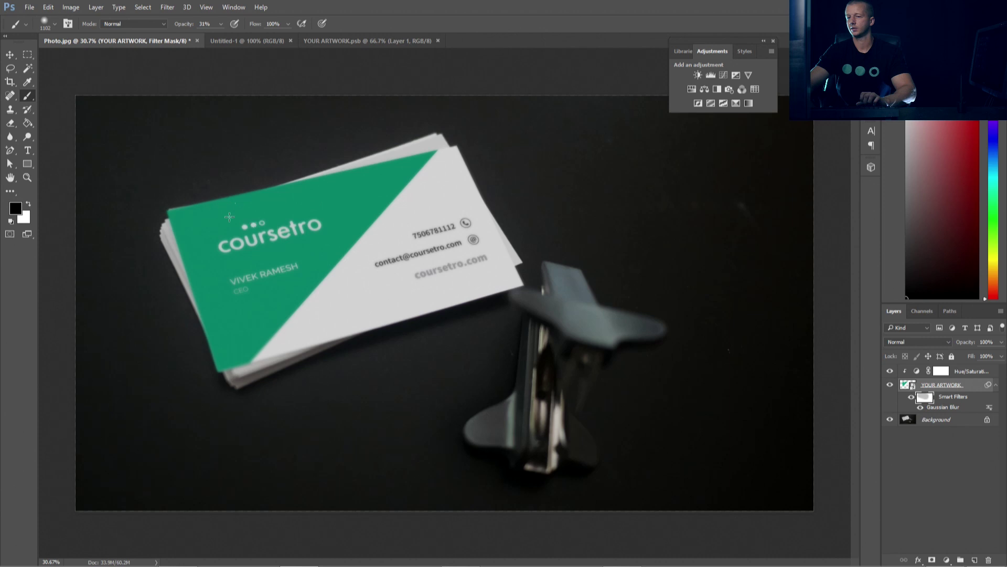
drag(199, 210, 286, 188)
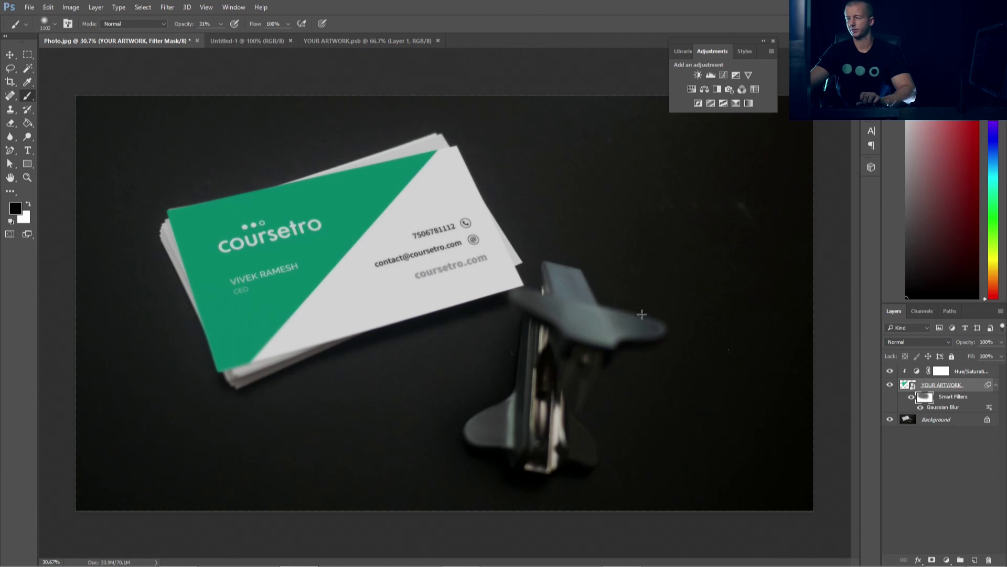
- Reselect the blur filter mask and raise the brush opacity to 100%
click(923, 398)
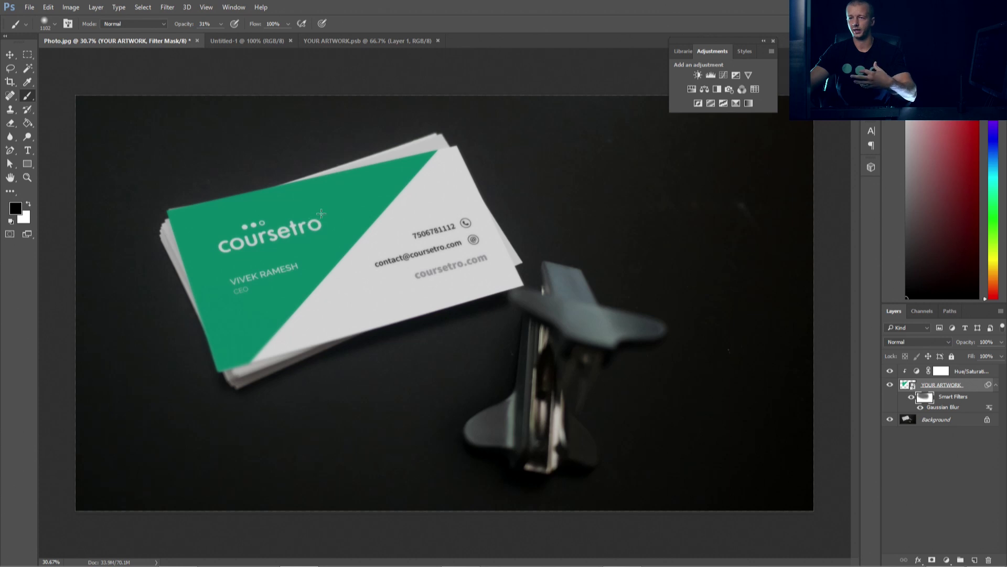
click(218, 23)
drag(218, 36, 344, 38)
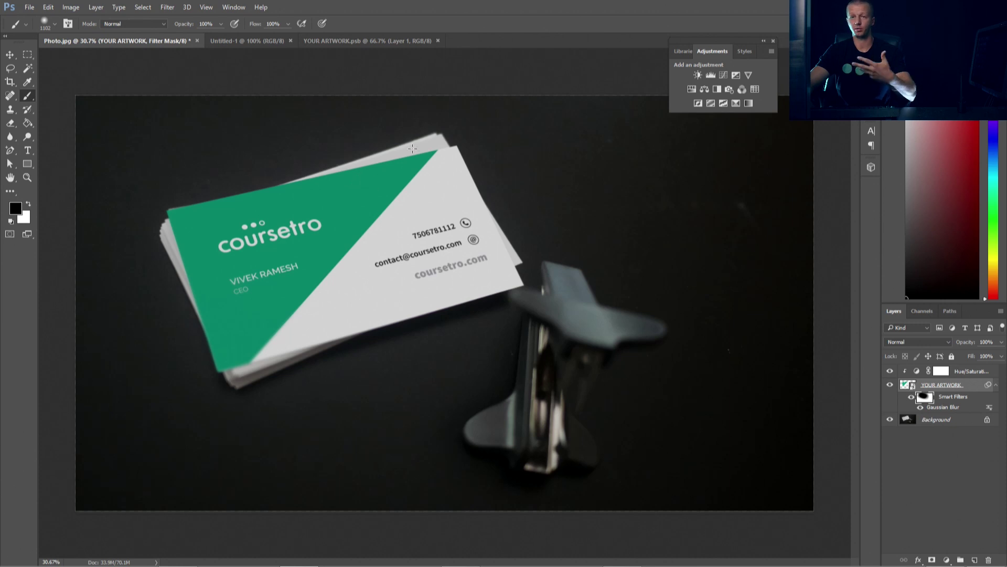
- Duplicate the YOUR ARTWORK and Hue/Saturation layers and move the copies below the originals
click(961, 387)
shift+click(956, 373)
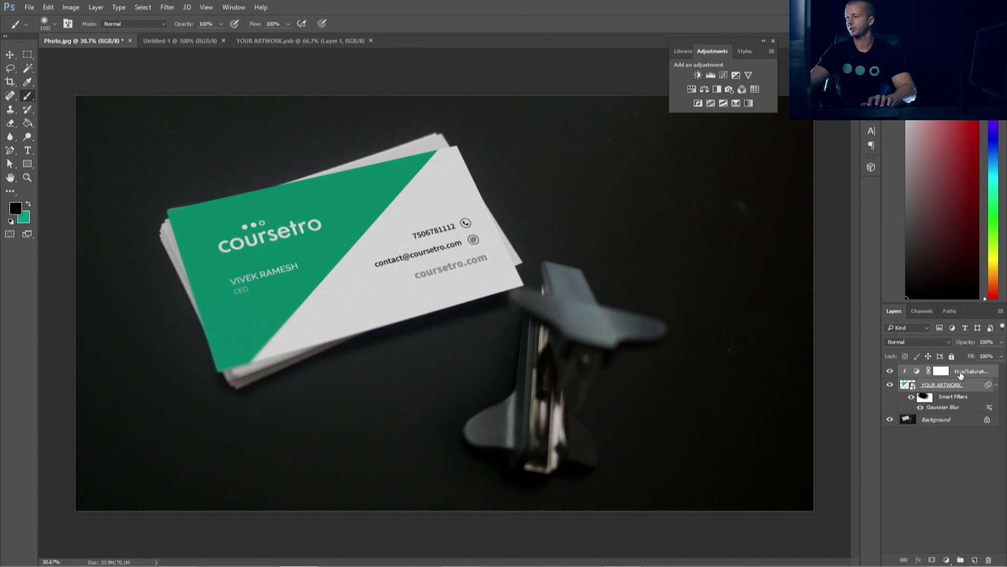
right_click(932, 381)
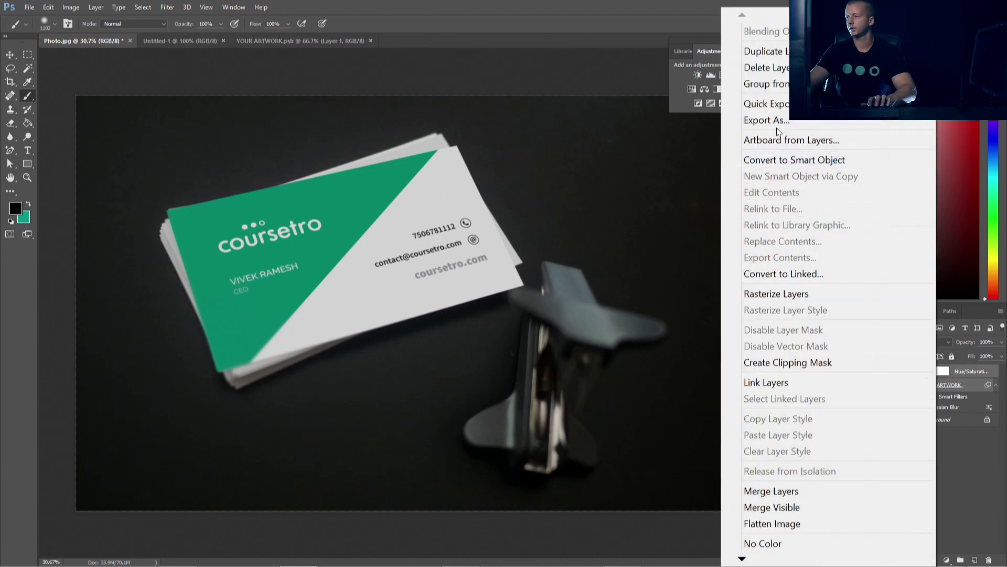
click(773, 52)
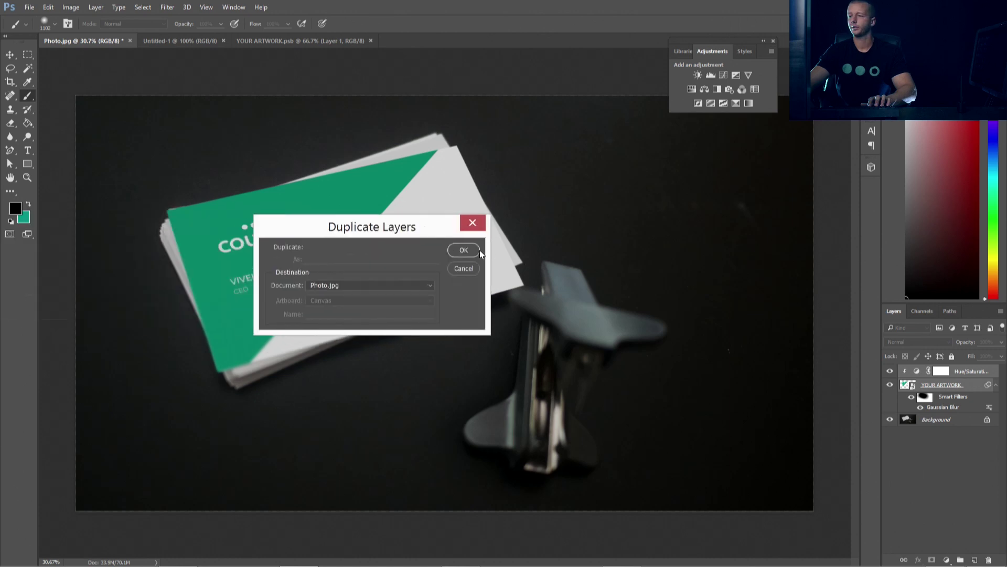
click(460, 253)
drag(902, 389, 942, 462)
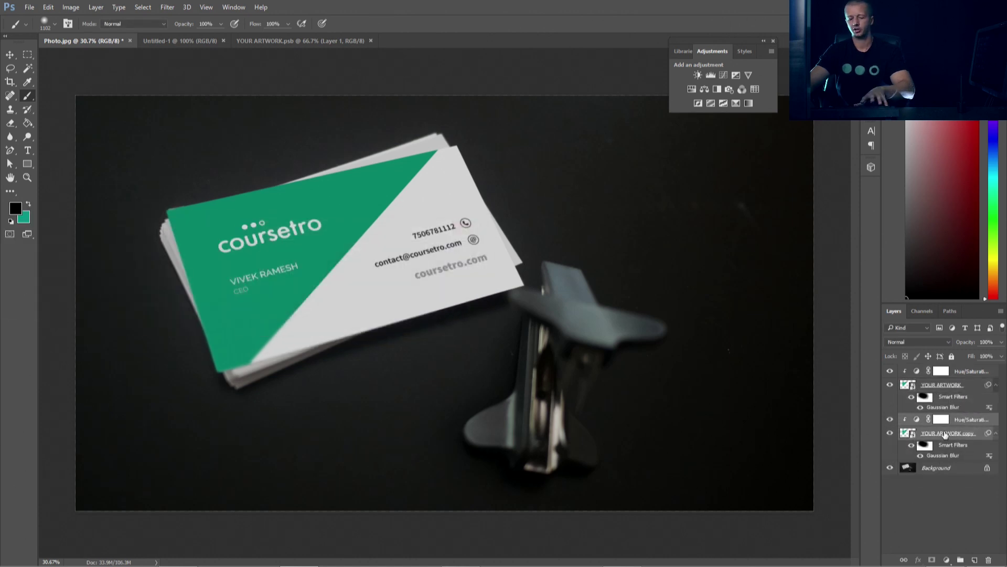
- Group the copied layers and name the group 'Secondary Card'
key(ctrl+g)
double_click(929, 418)
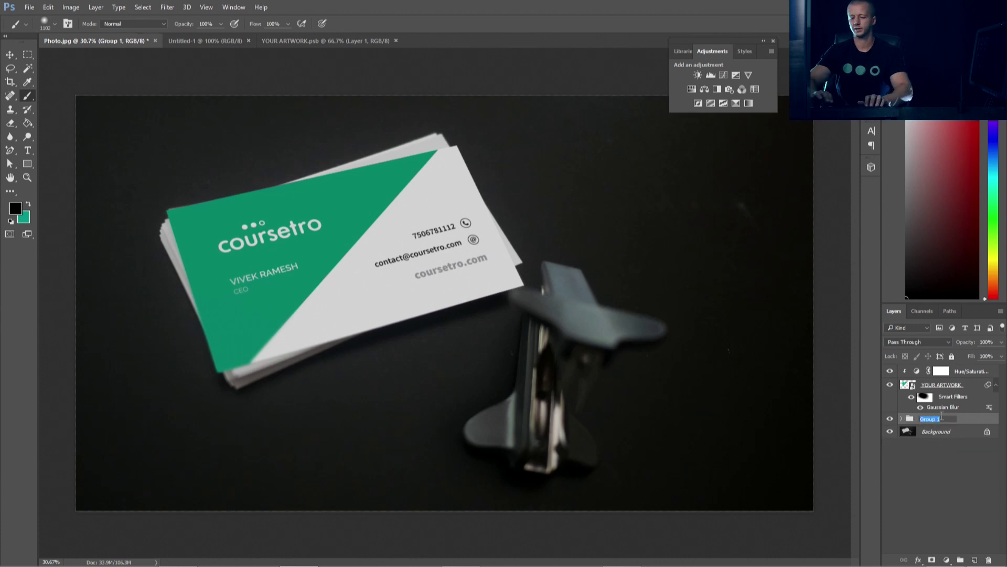
text(sECO)
key(BackSpace)
key(BackSpace)
key(BackSpace)
key(BackSpace)
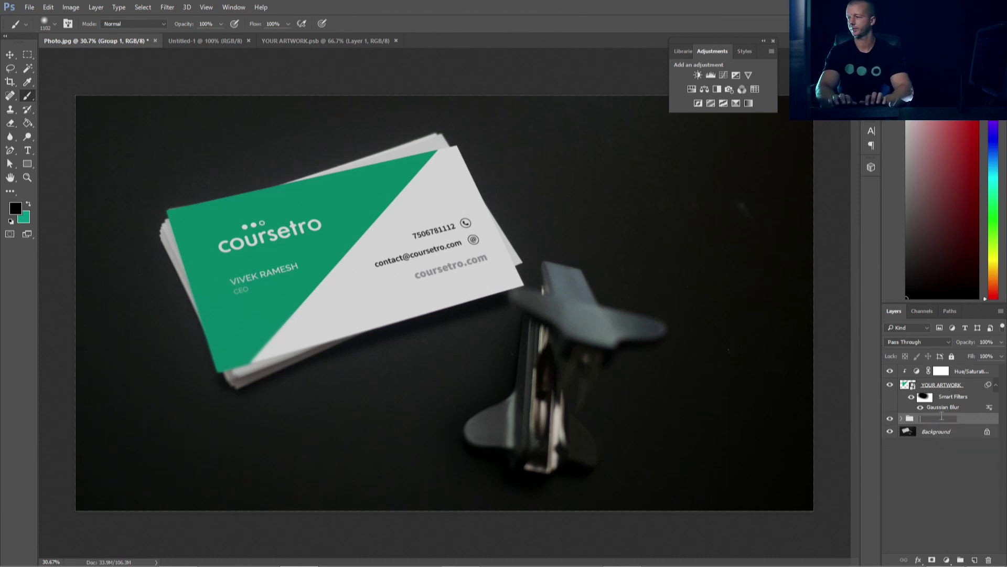
text(Secondary Card)
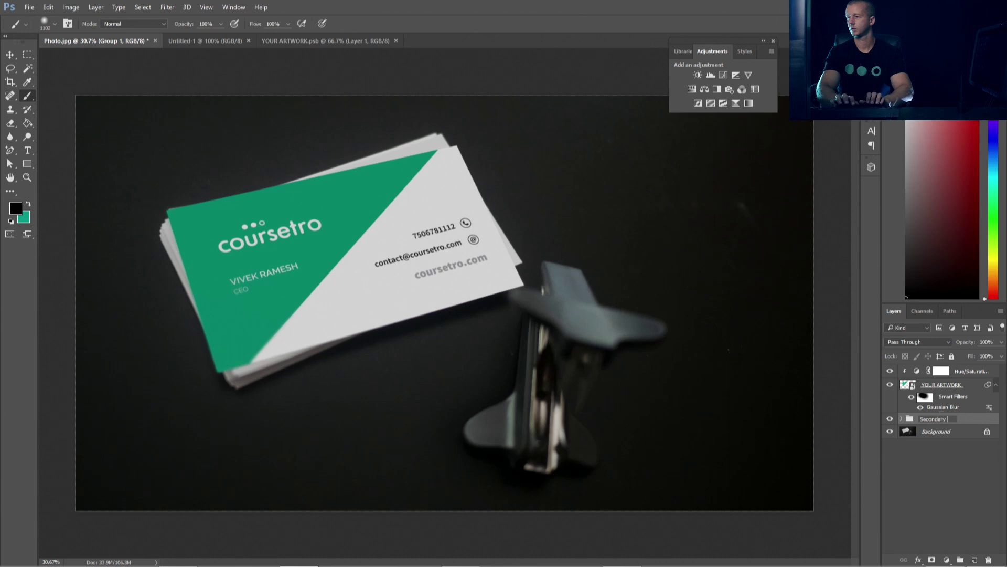
key(Return)
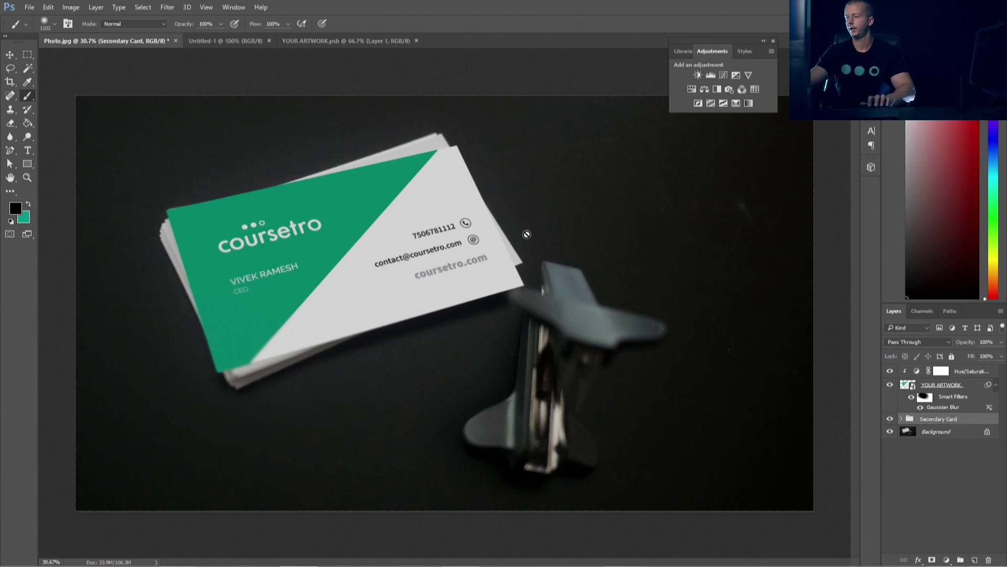
- Rotate the Secondary Card group about -4.4°, nudge it up and left, and apply
key(ctrl+t)
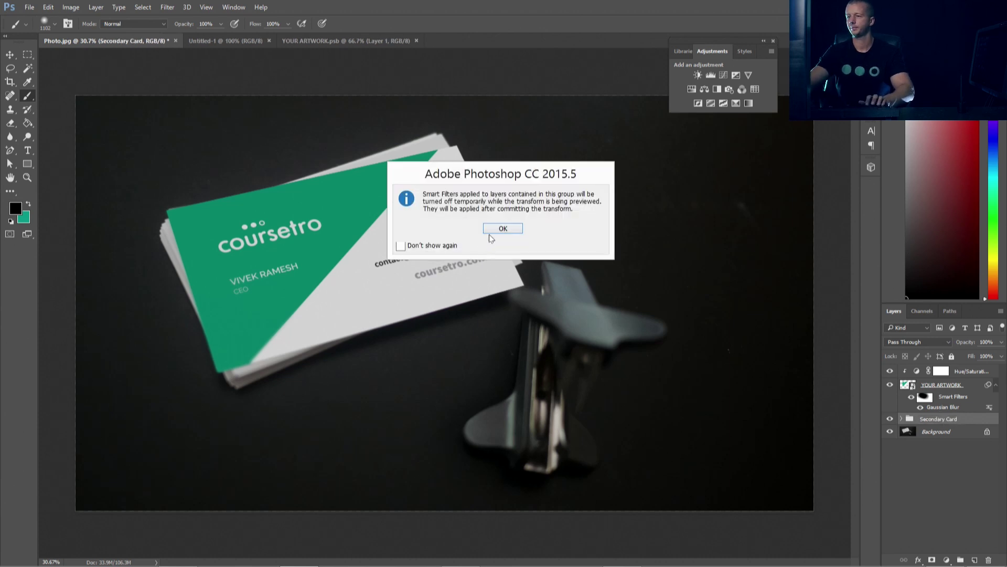
click(494, 227)
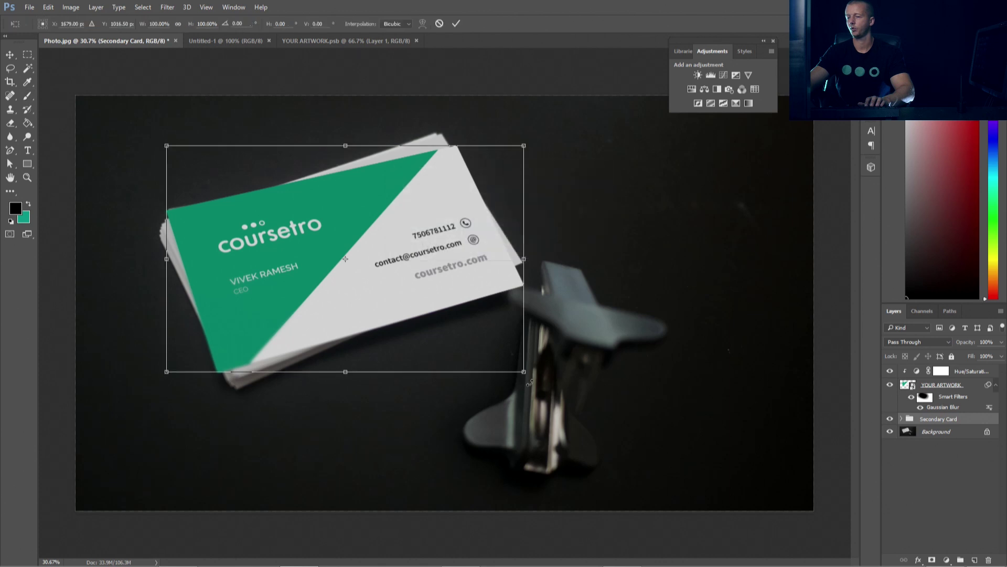
drag(530, 382, 542, 367)
key(Up)
key(Up)
key(Up)
key(Up)
key(Up)
key(Up)
key(Up)
key(Up)
key(Up)
key(Up)
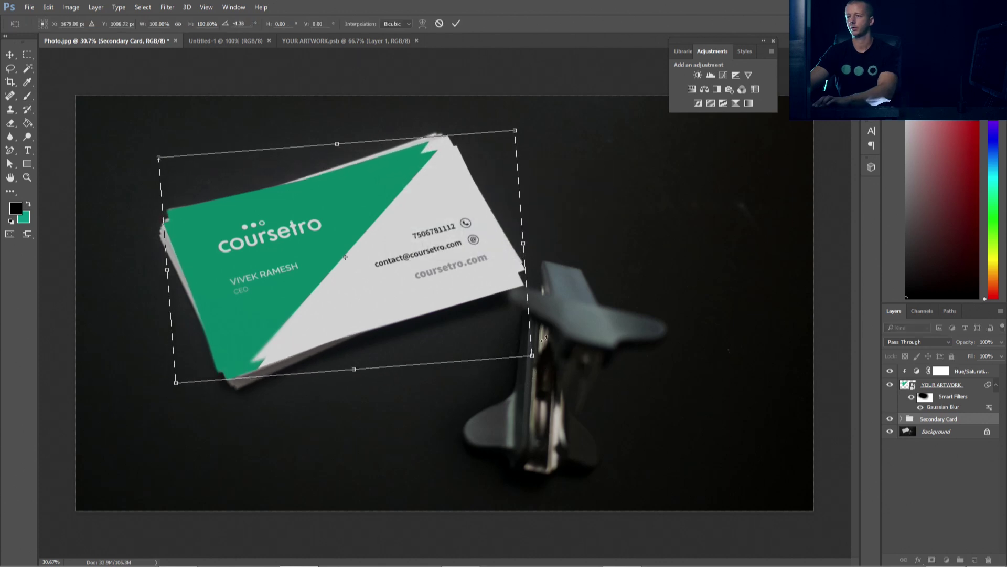
key(Left)
key(Left)
key(Left)
key(Up)
key(Up)
key(Up)
key(Up)
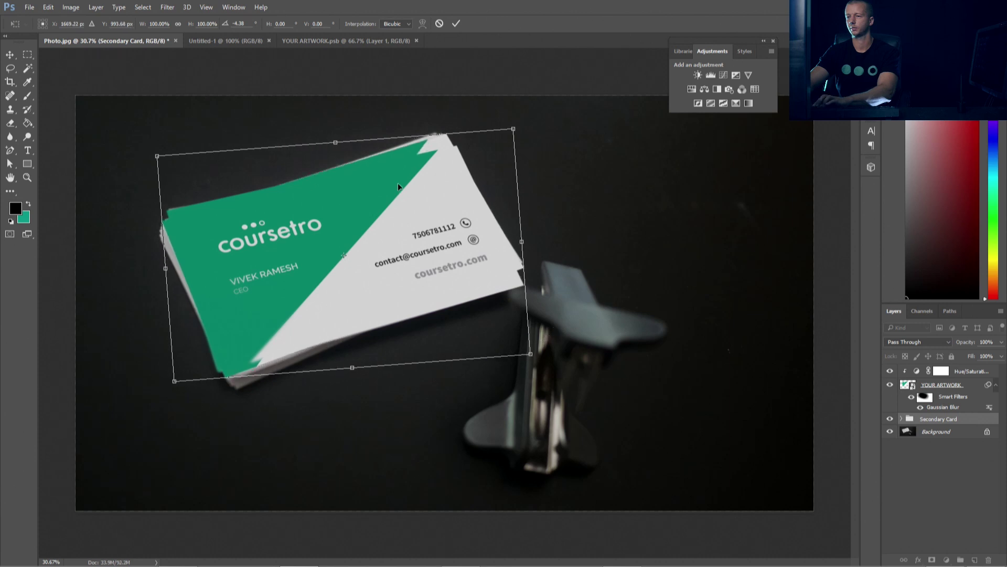
click(9, 54)
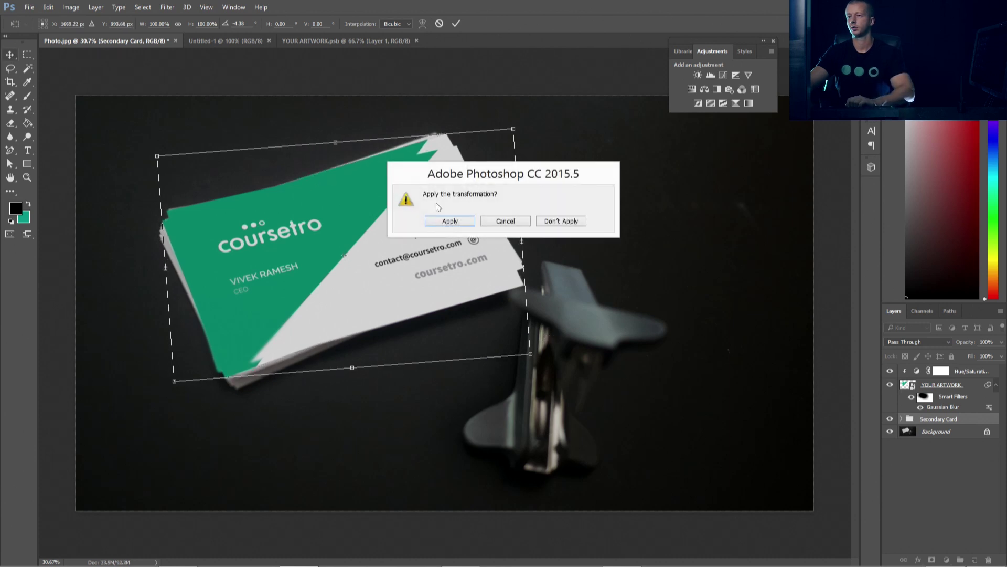
click(456, 225)
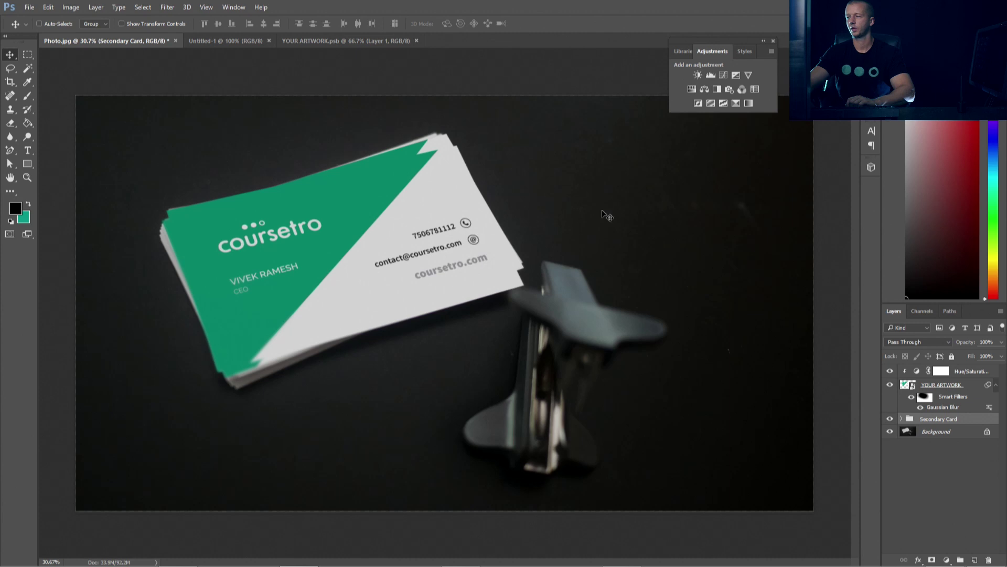
- Set the Secondary Card's Hue/Saturation copy to Lightness -22, then collapse the group
click(901, 418)
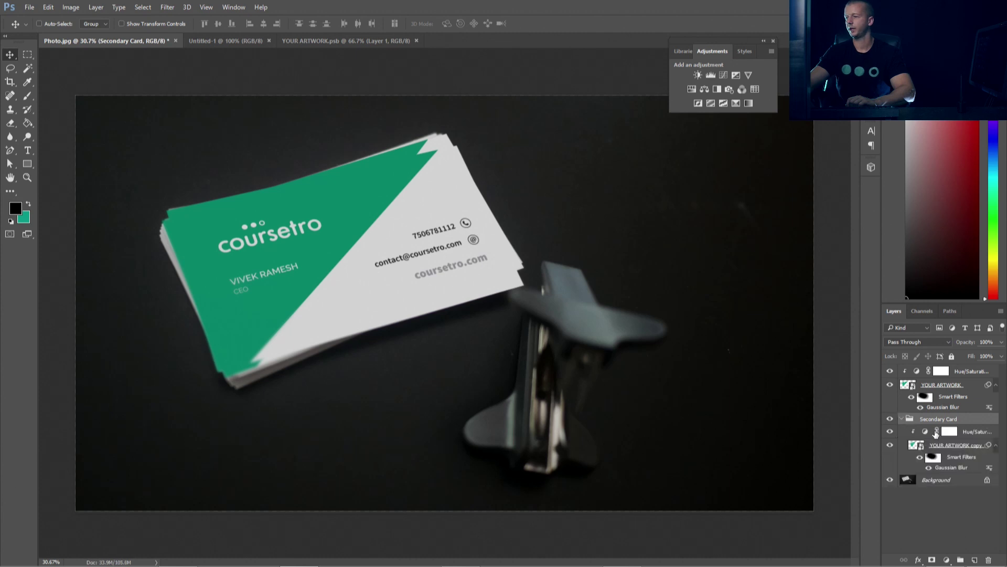
click(937, 430)
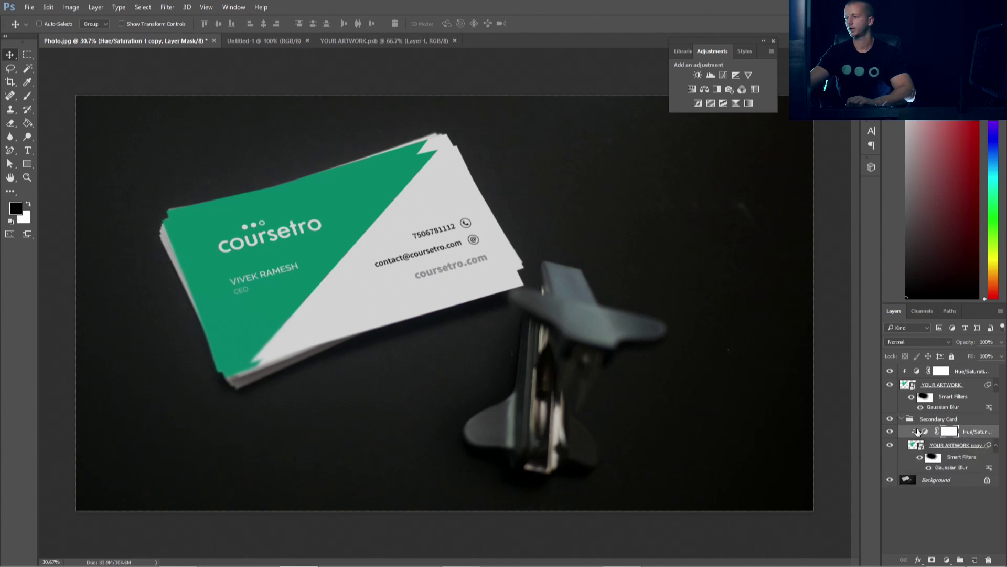
double_click(925, 432)
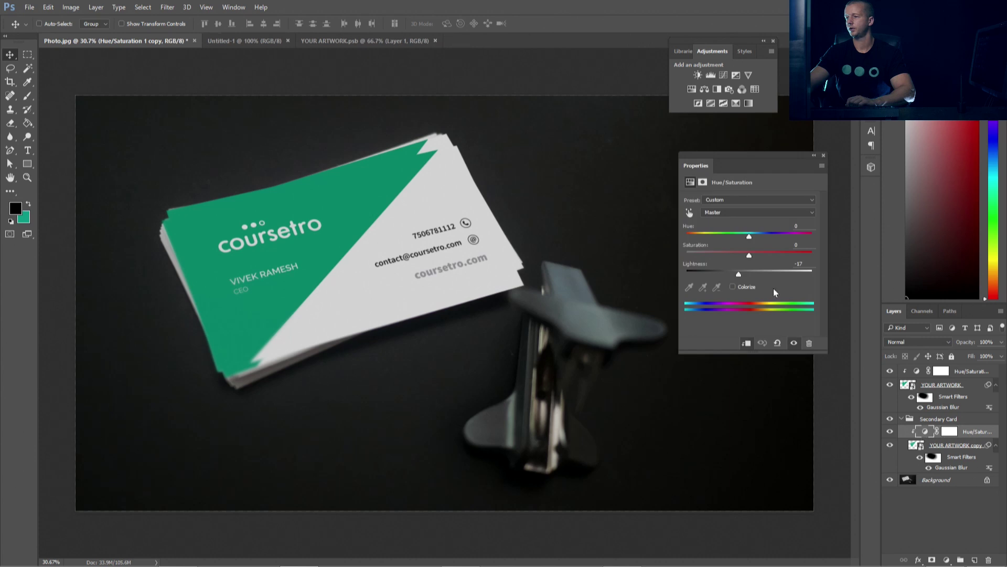
drag(737, 275, 736, 275)
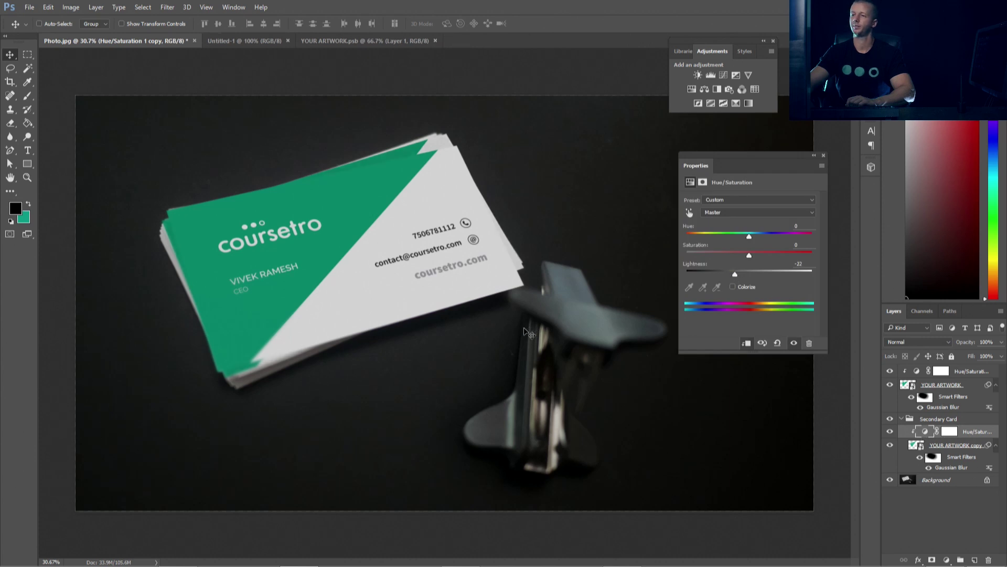
click(824, 156)
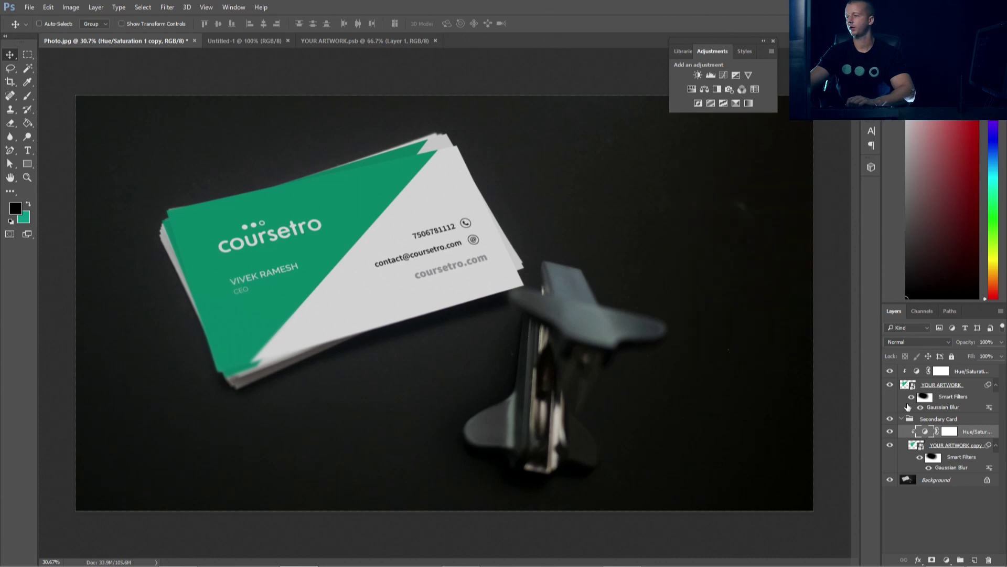
click(896, 418)
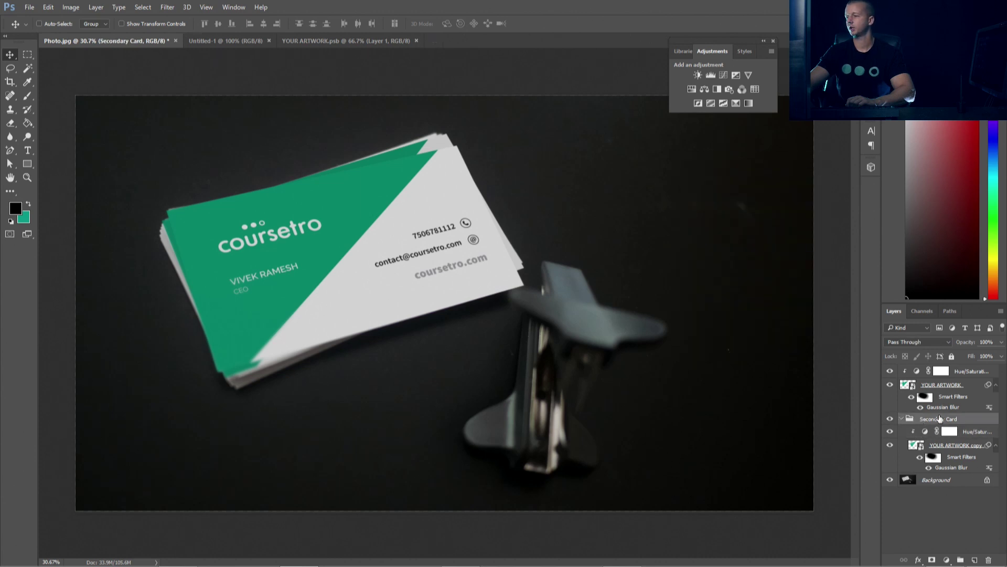
click(902, 419)
- Inside the YOUR ARTWORK smart object, apply Hue +130 to turn the card purple and save
click(941, 386)
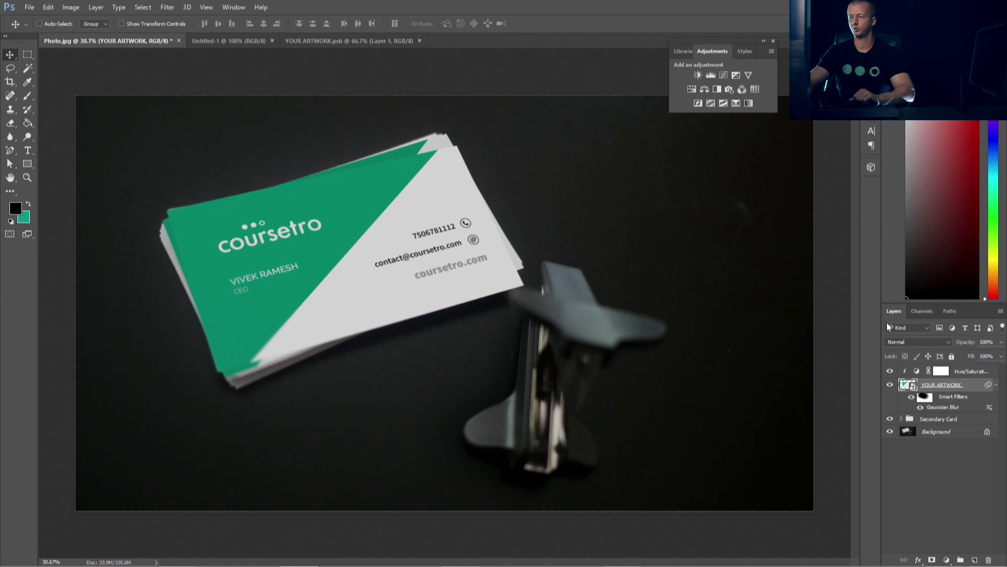
double_click(904, 385)
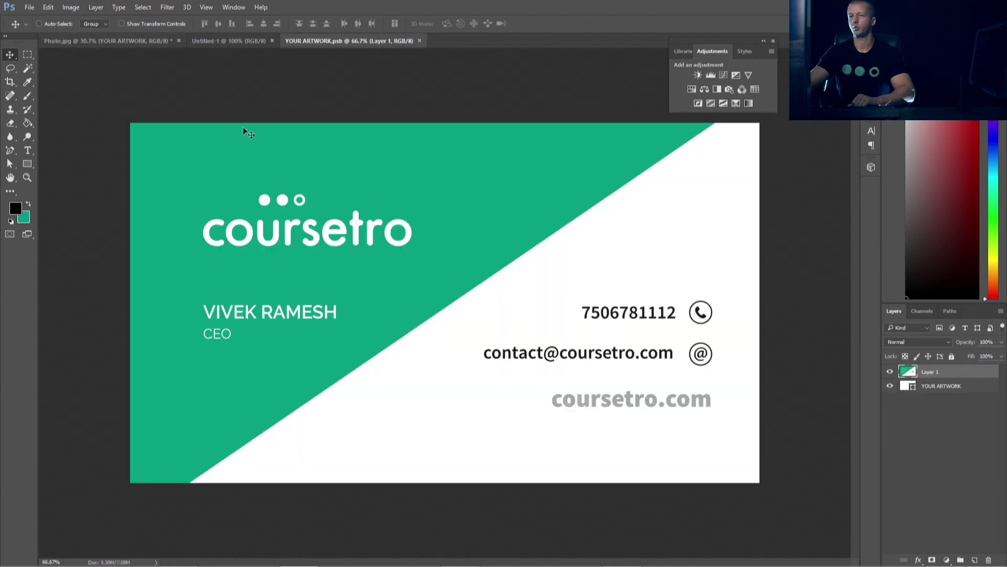
click(71, 7)
mouse_move(89, 48)
click(283, 132)
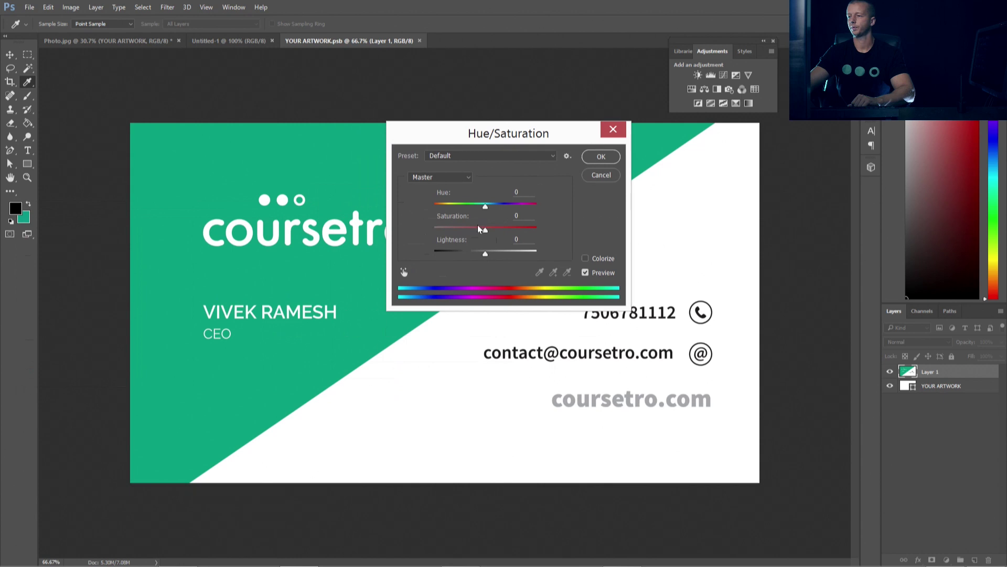
drag(459, 207, 531, 209)
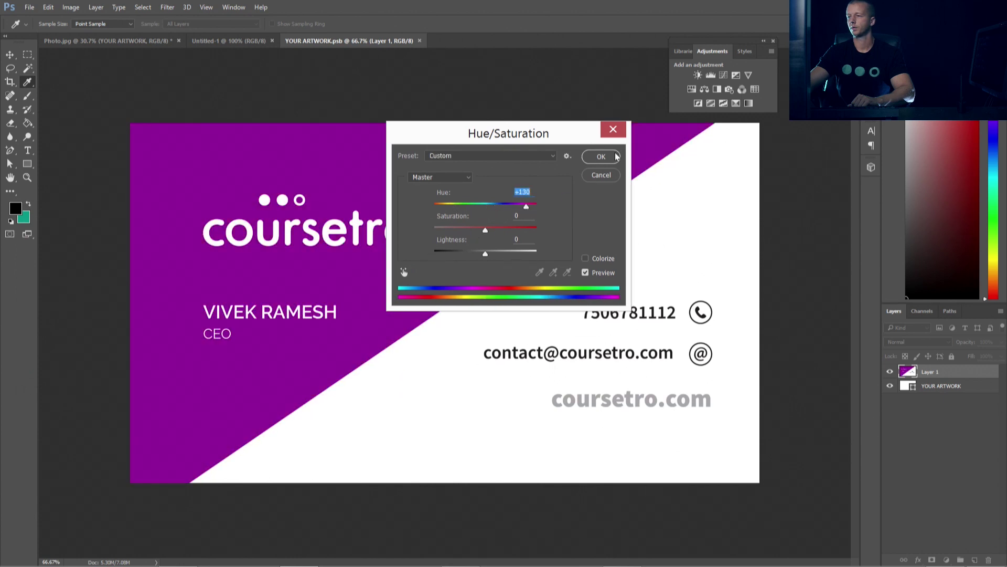
click(601, 157)
key(v)
key(ctrl+s)
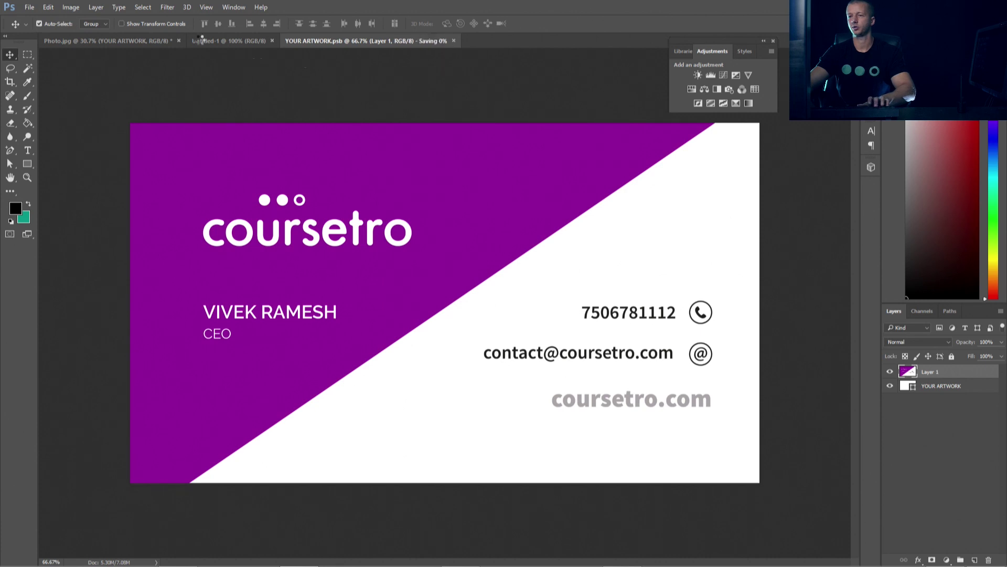
click(138, 42)
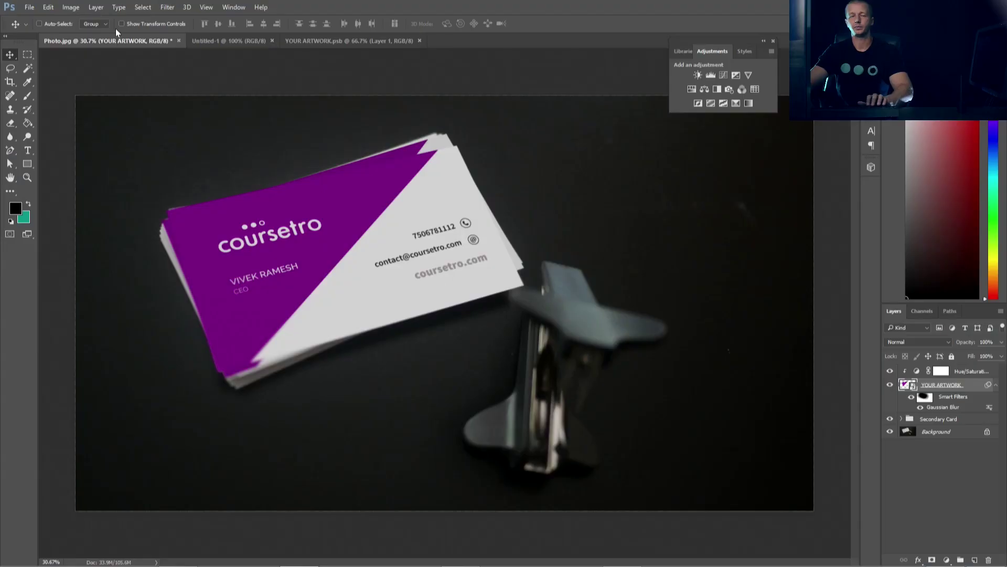
- Start File > Open and navigate up to the coursetro folder
click(29, 8)
click(37, 38)
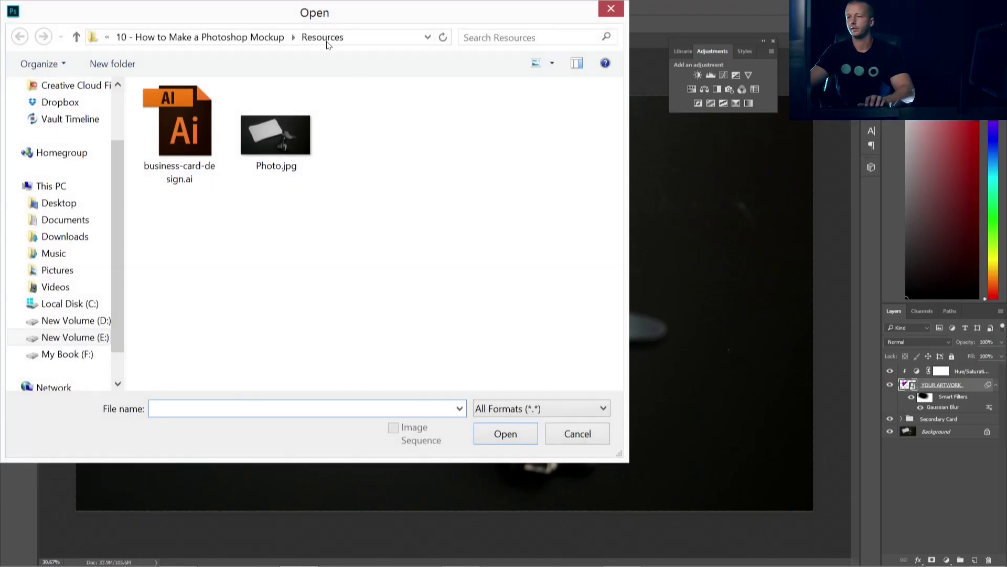
drag(334, 21, 368, 93)
click(321, 109)
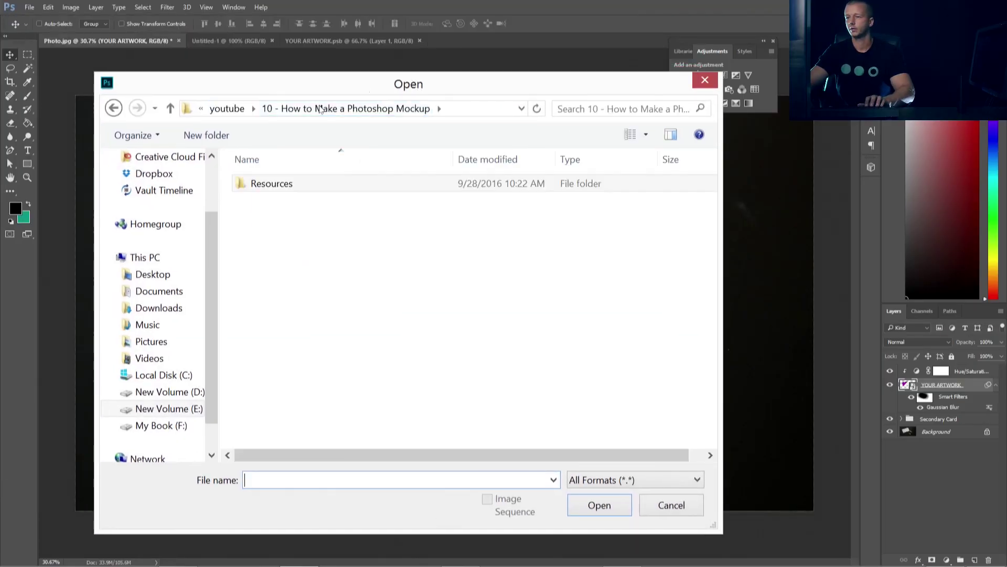
click(230, 110)
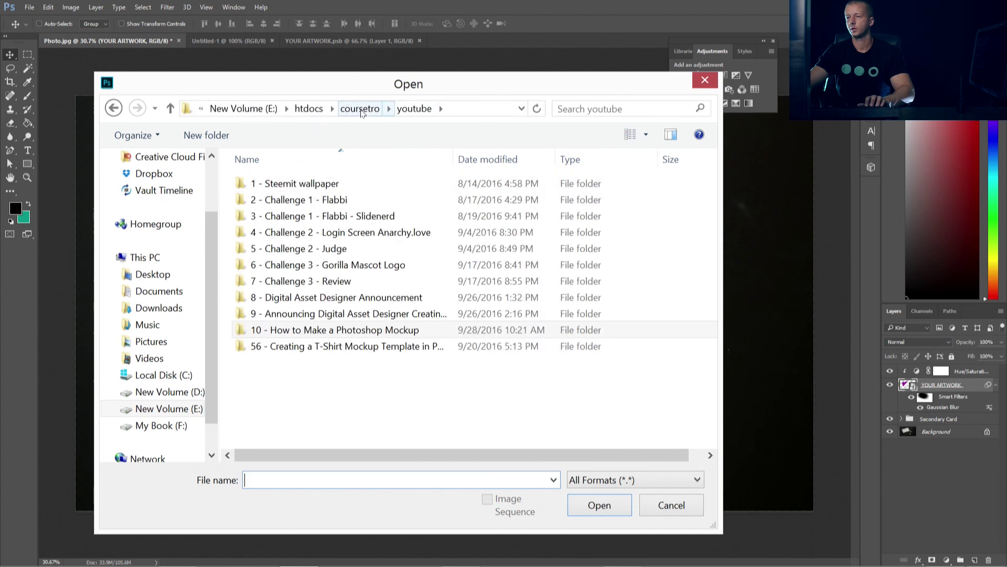
key(Up)
key(Up)
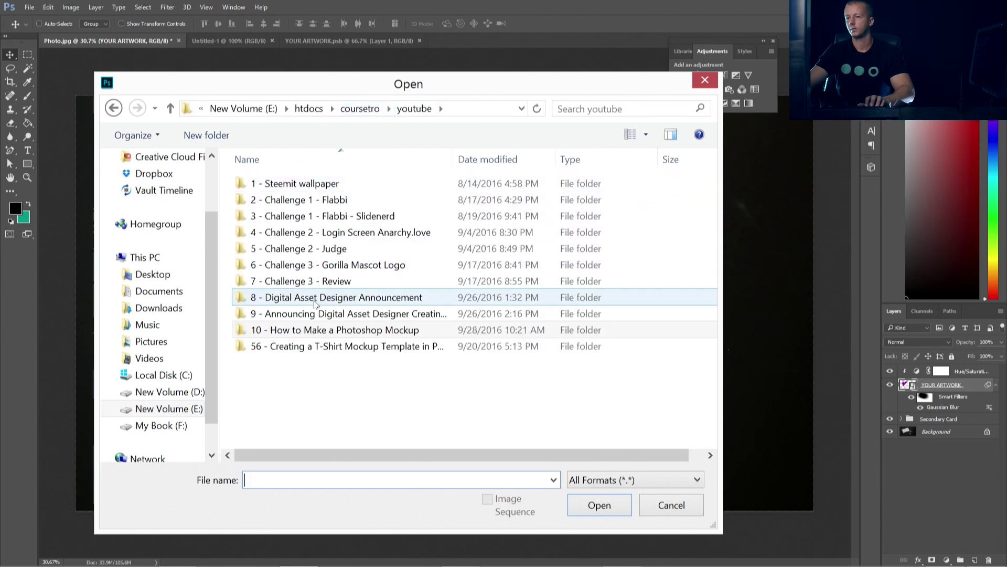
click(342, 109)
- Browse through courses and post into M4 Project Files and open M4-04_End.psd
double_click(270, 180)
double_click(273, 200)
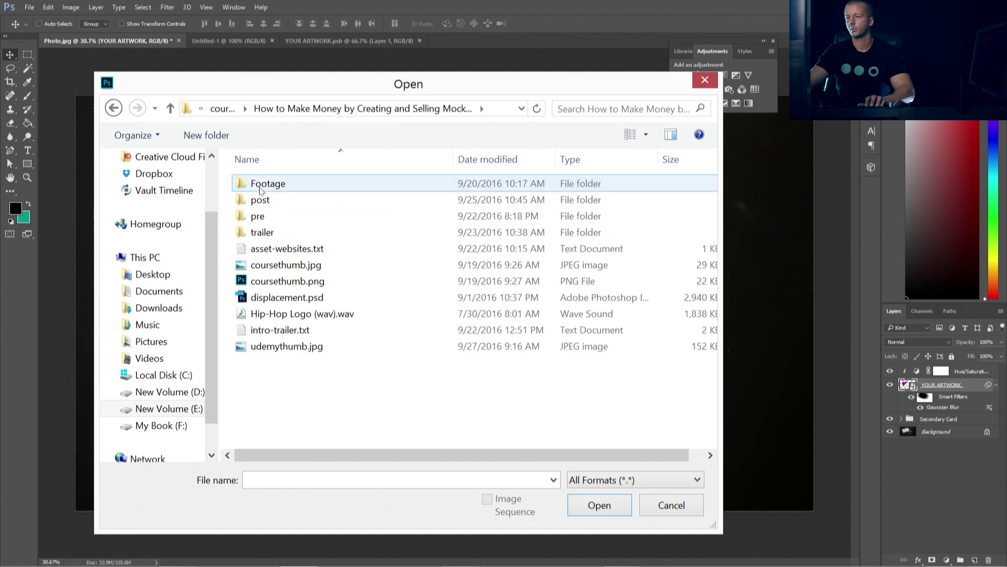
double_click(261, 200)
scroll(577, 331, down, 5)
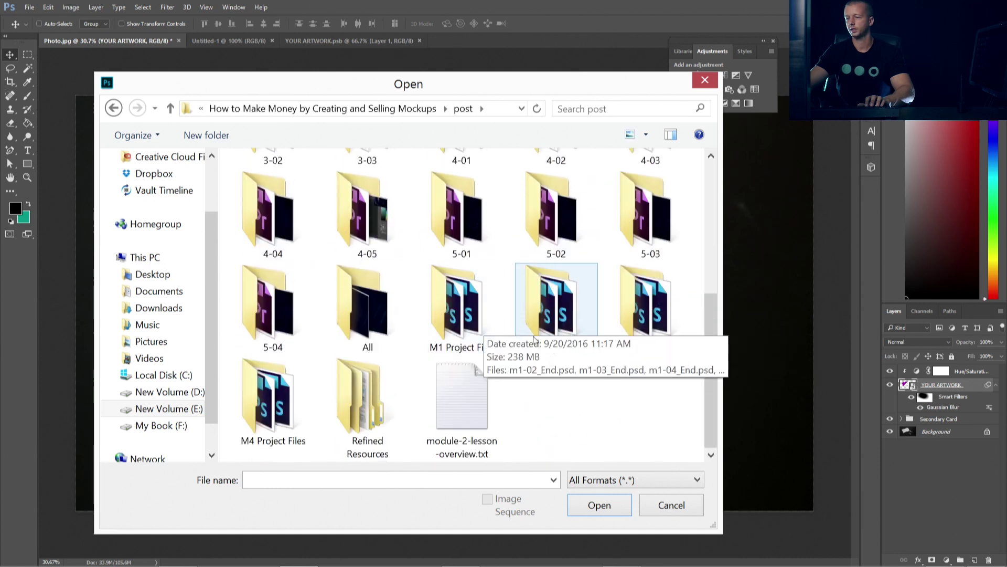
click(459, 315)
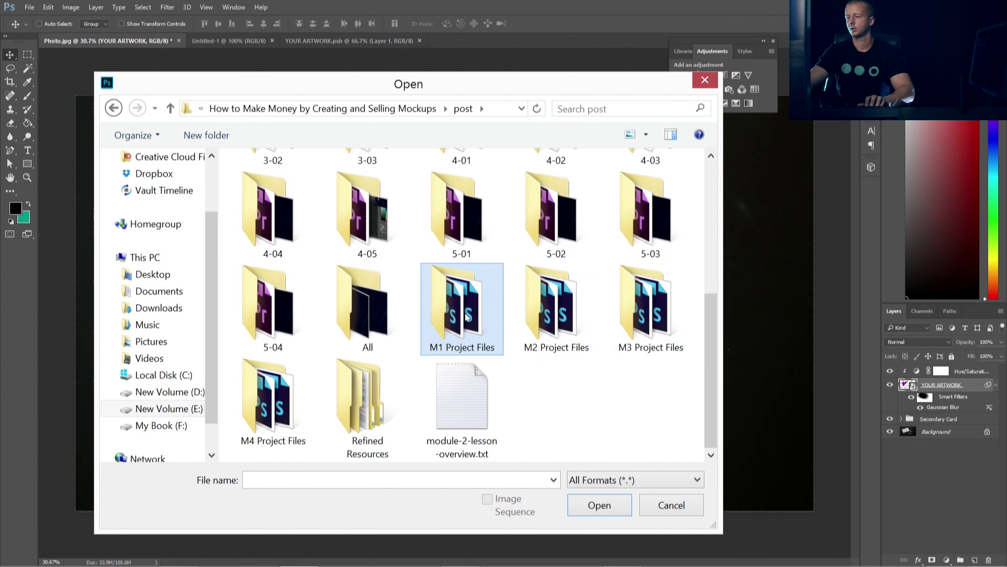
double_click(271, 400)
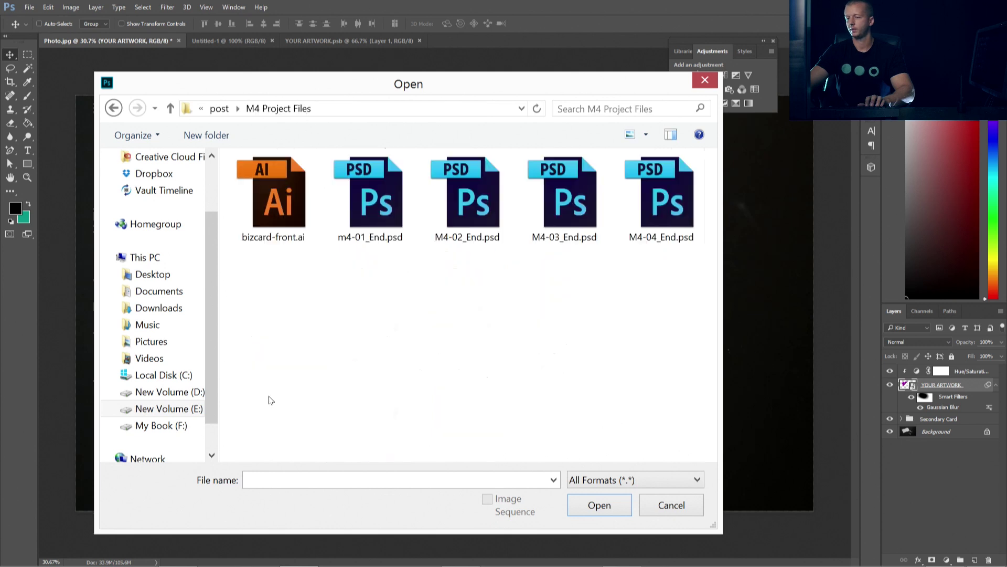
double_click(666, 209)
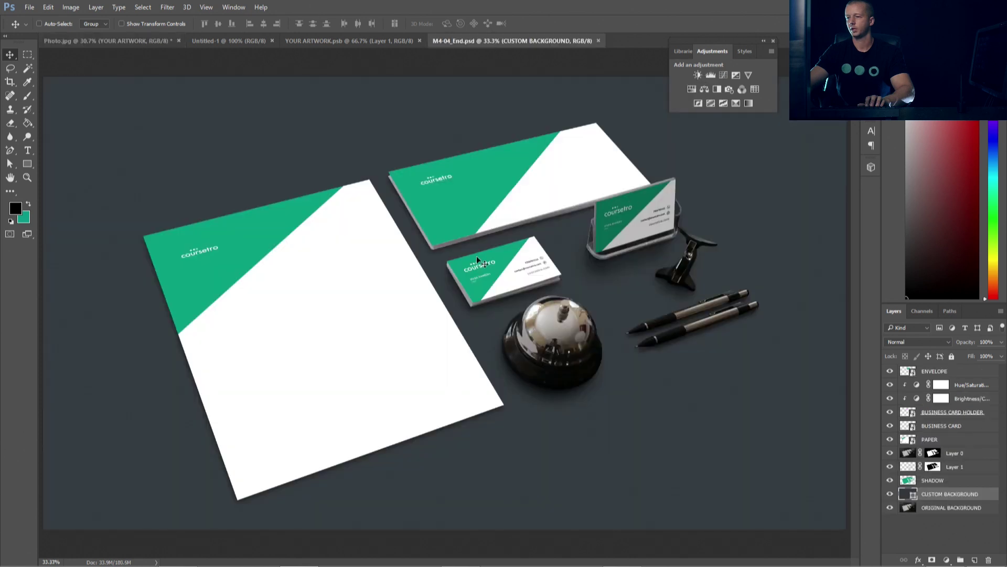
- Cycle through the YOUR ARTWORK.psb, Photo.jpg and M4-04_End.psd tabs, then open the File menu
click(307, 41)
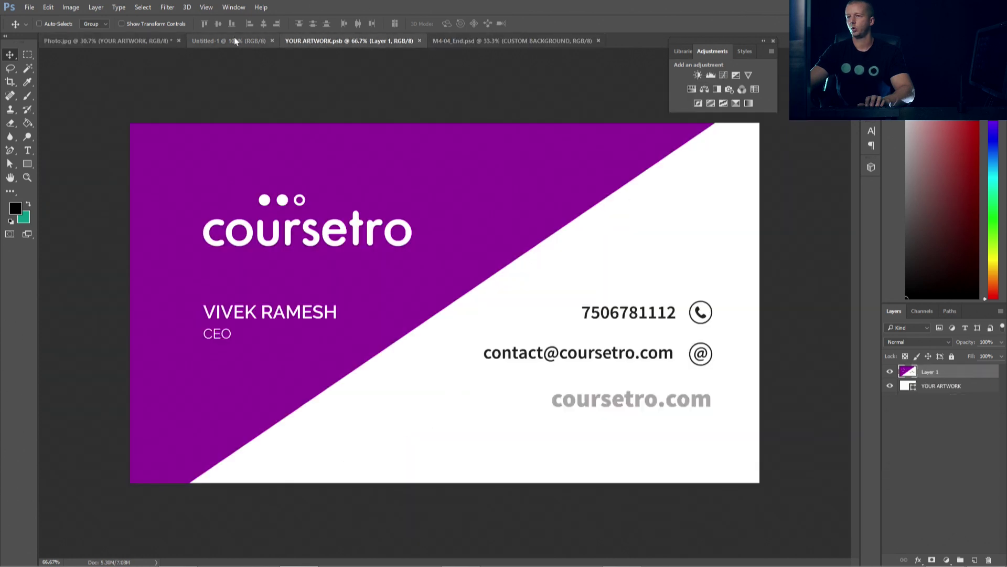
click(127, 41)
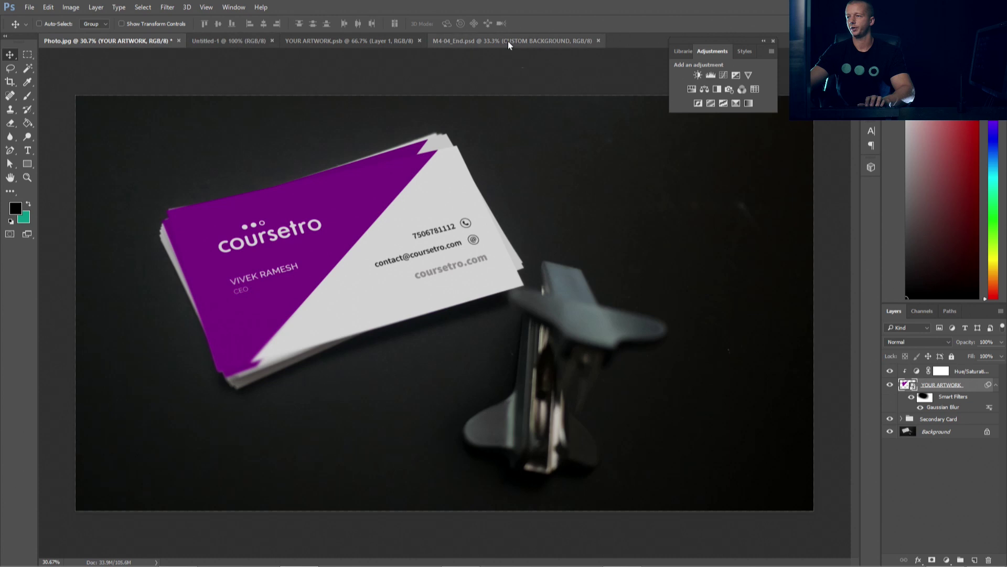
click(508, 41)
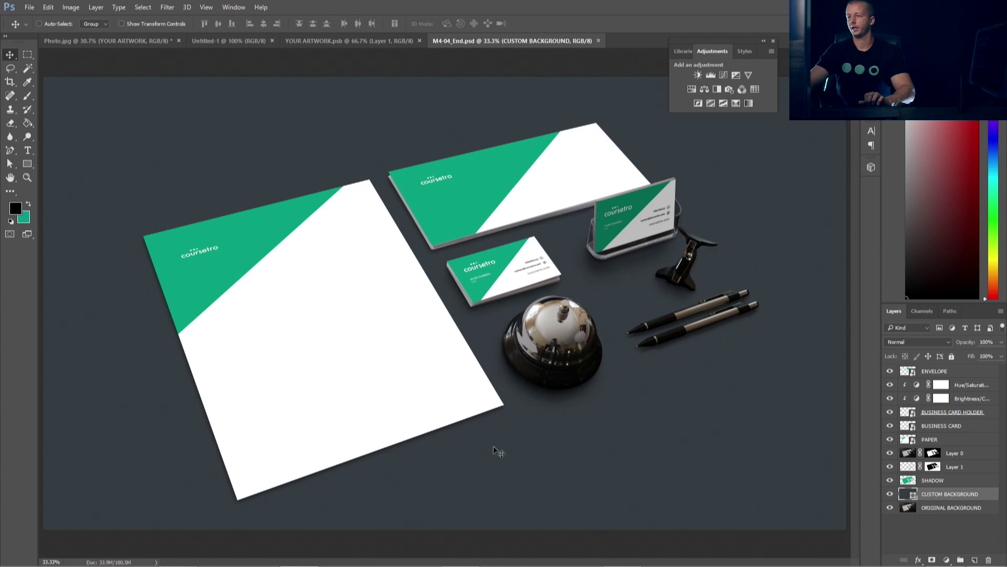
click(29, 7)
- Go back to the post folder, enter M3 Project Files, and open 3-03_End.psd
click(32, 36)
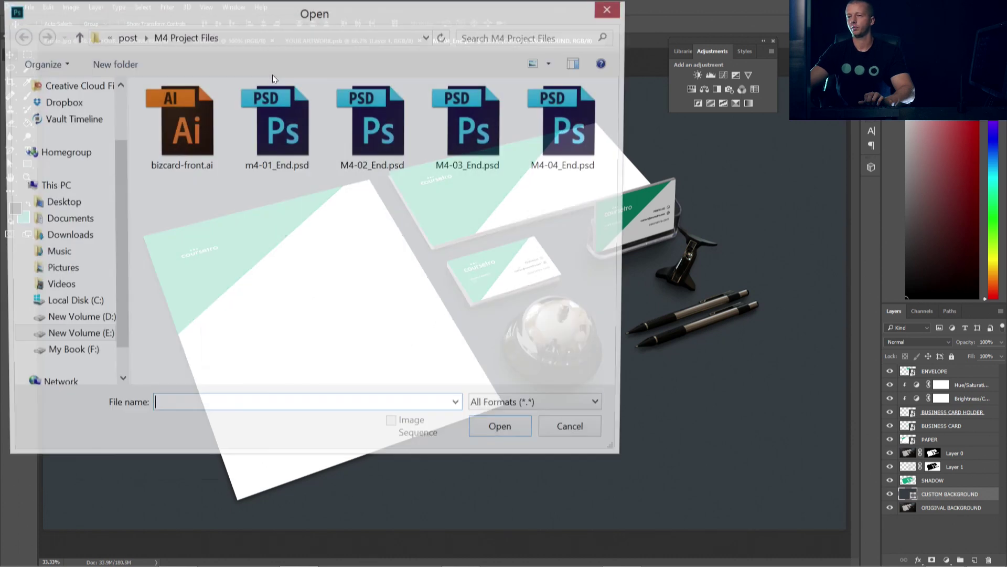
click(125, 37)
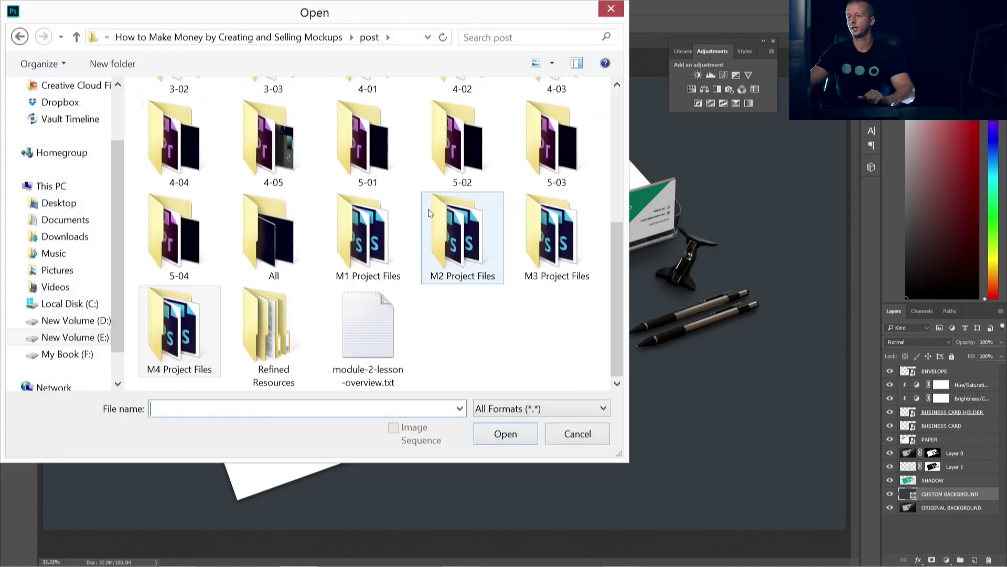
click(558, 151)
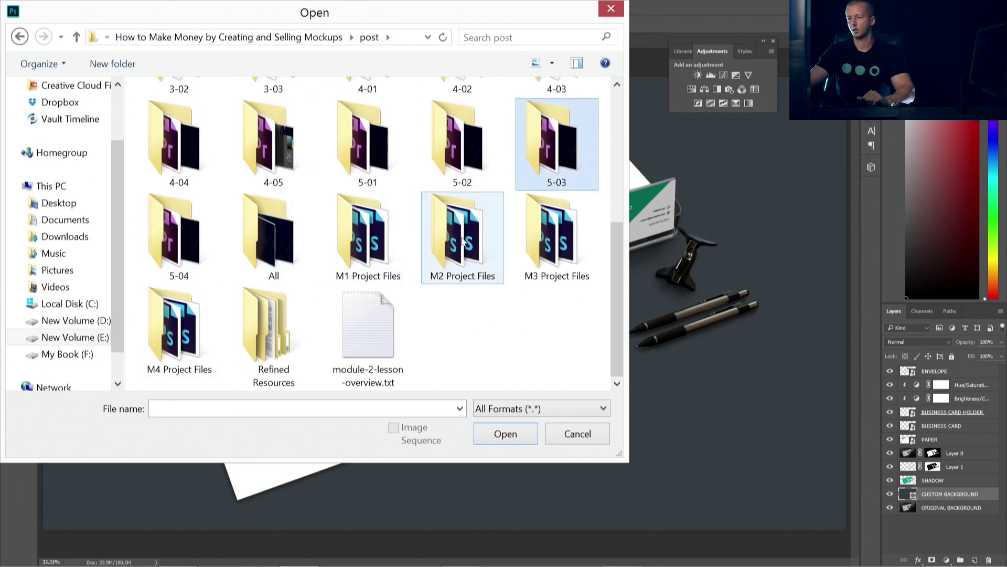
click(539, 244)
double_click(538, 244)
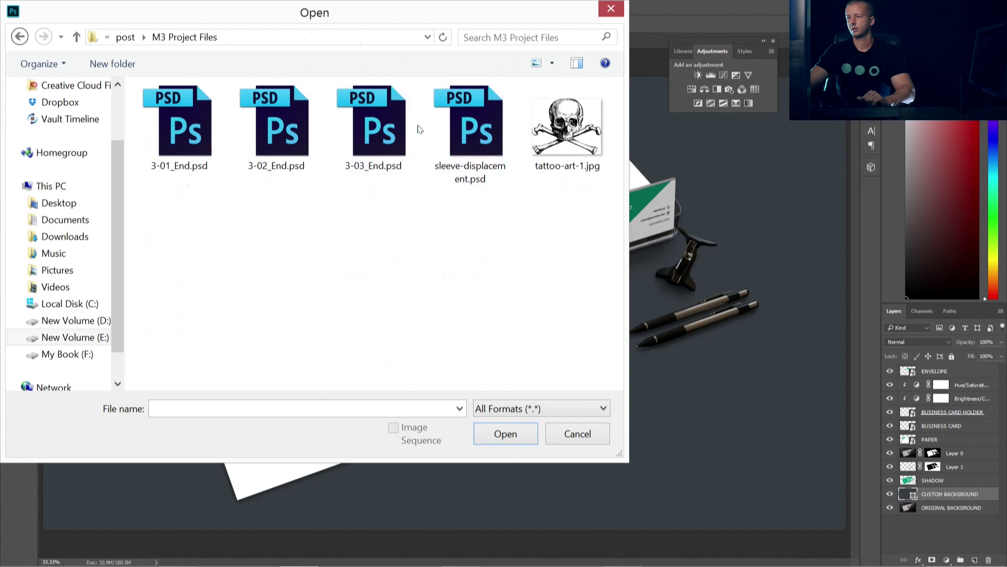
double_click(373, 131)
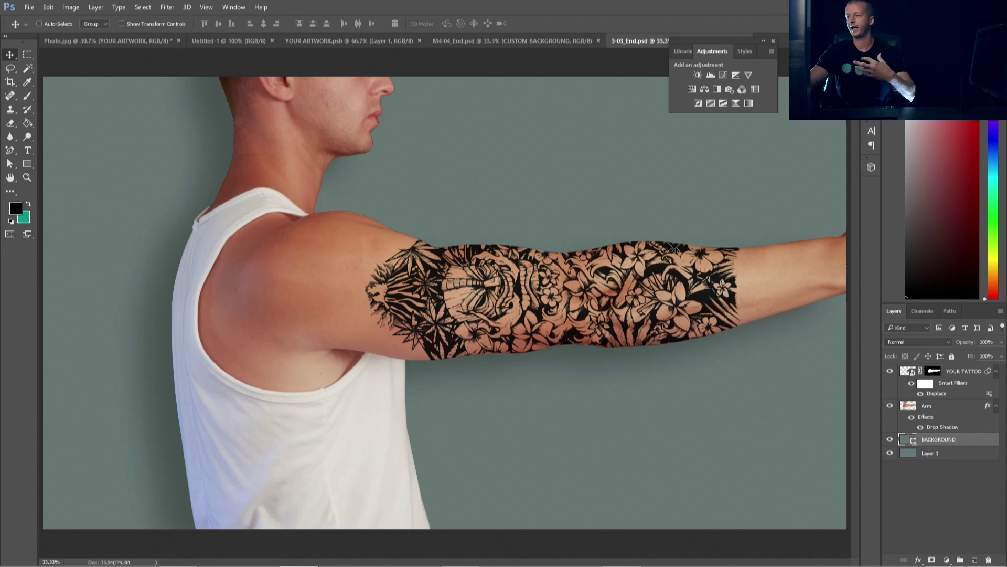
click(955, 372)
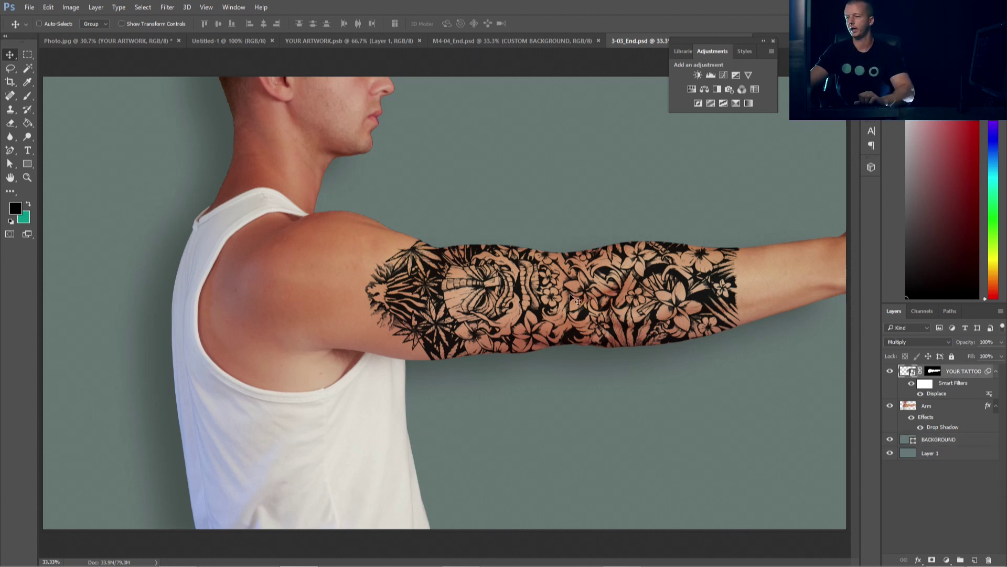